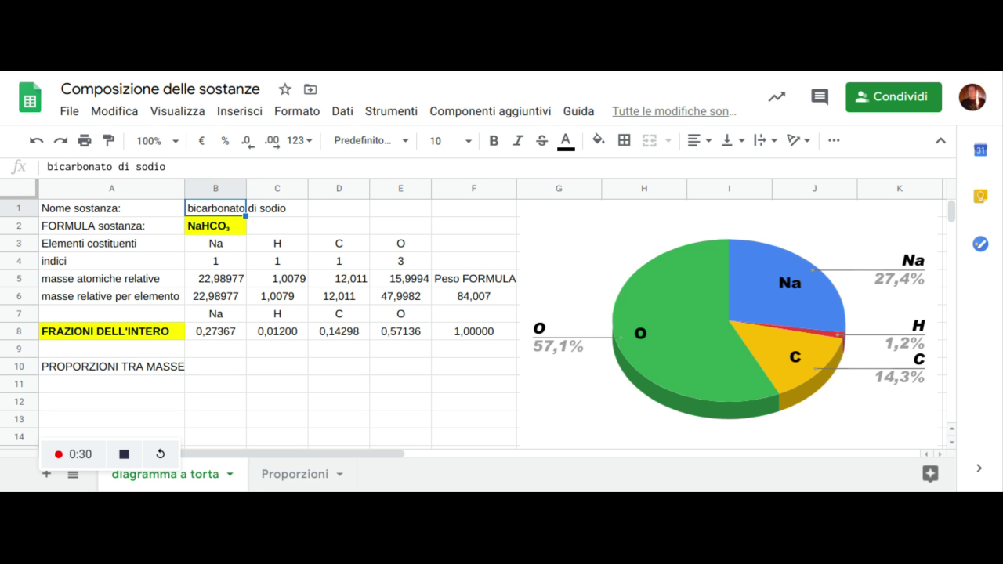
- Examine the sodium bicarbonate formula, the row of relative masses per element and the formula weight in F6
click(234, 228)
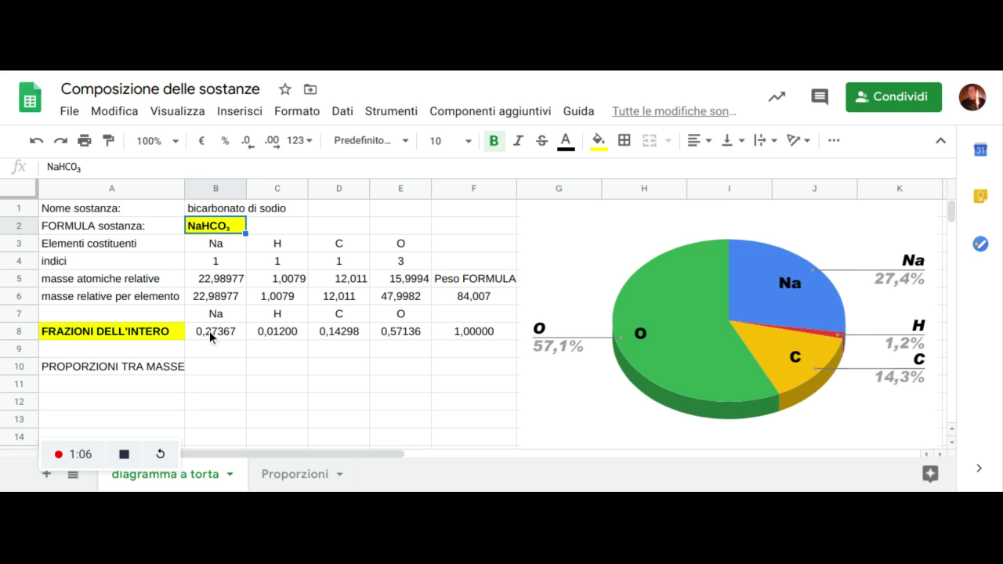
click(137, 329)
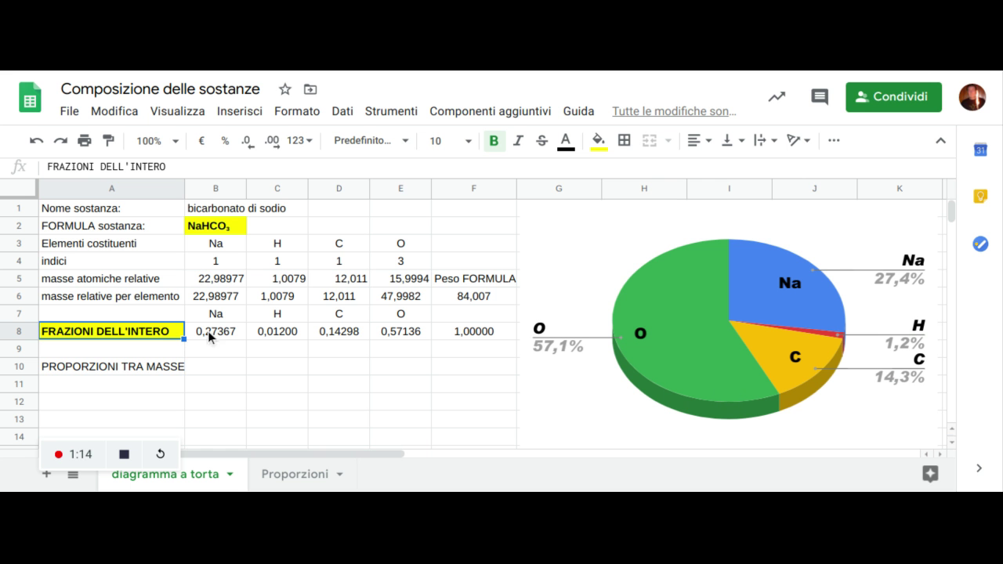
click(478, 295)
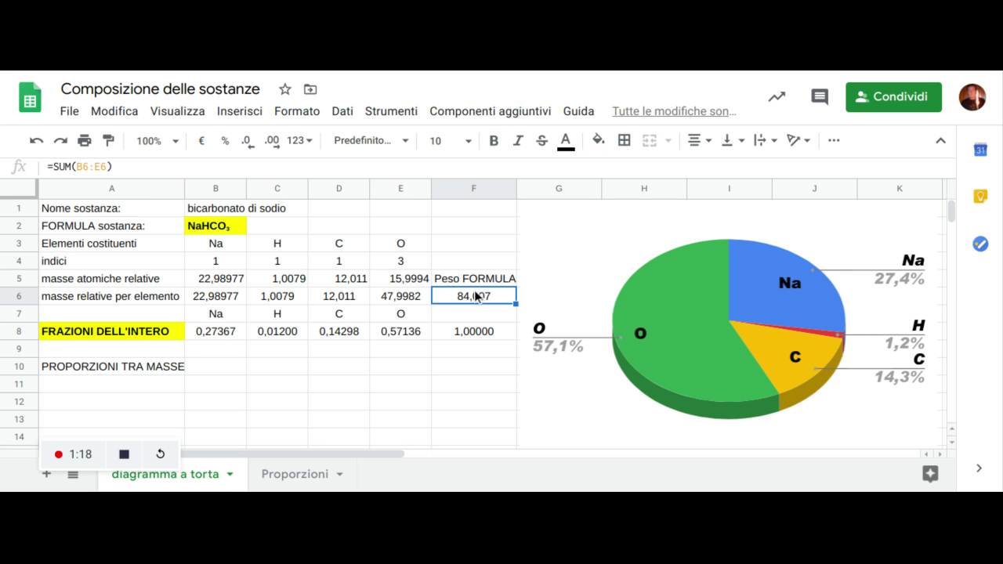
click(222, 298)
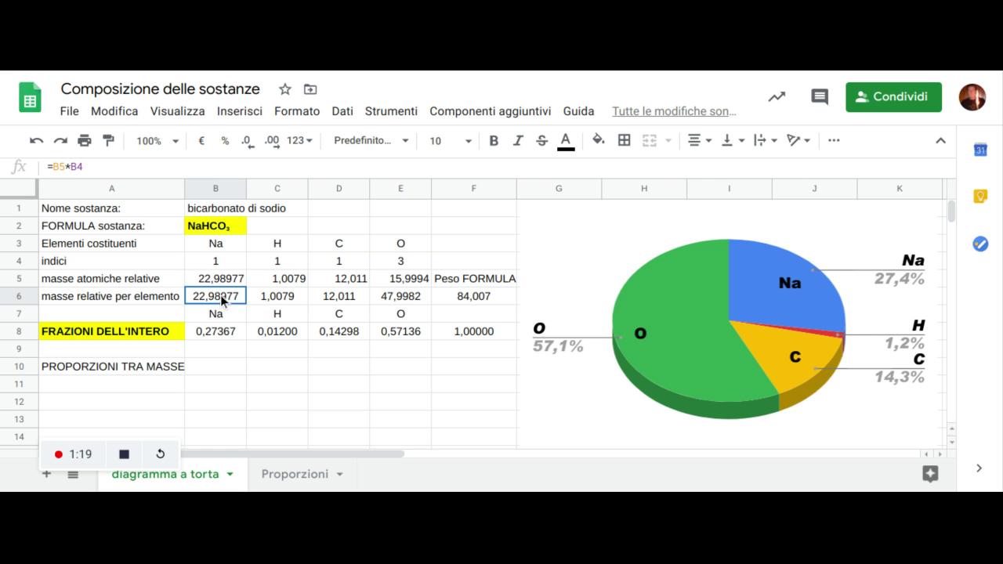
click(281, 295)
click(341, 295)
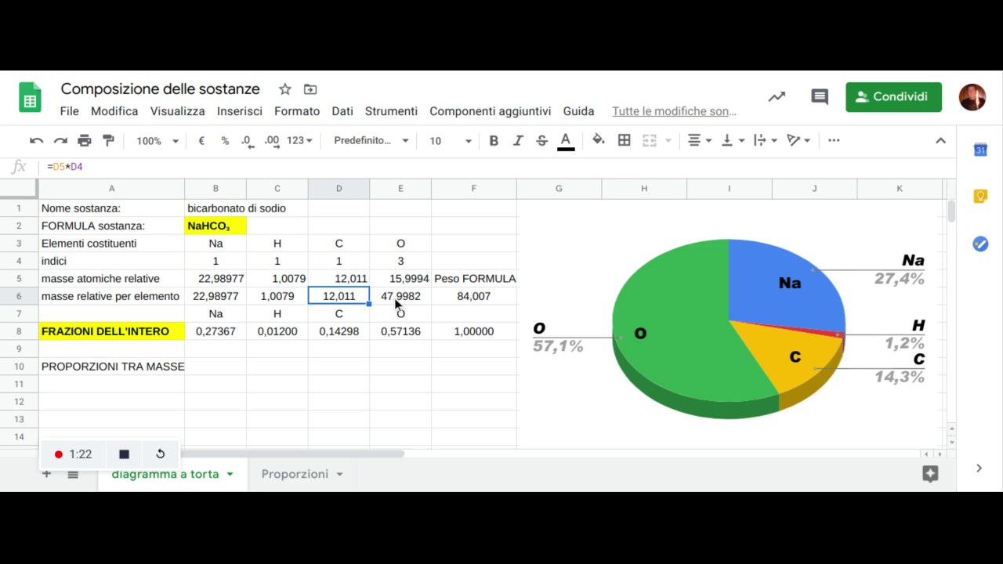
click(487, 300)
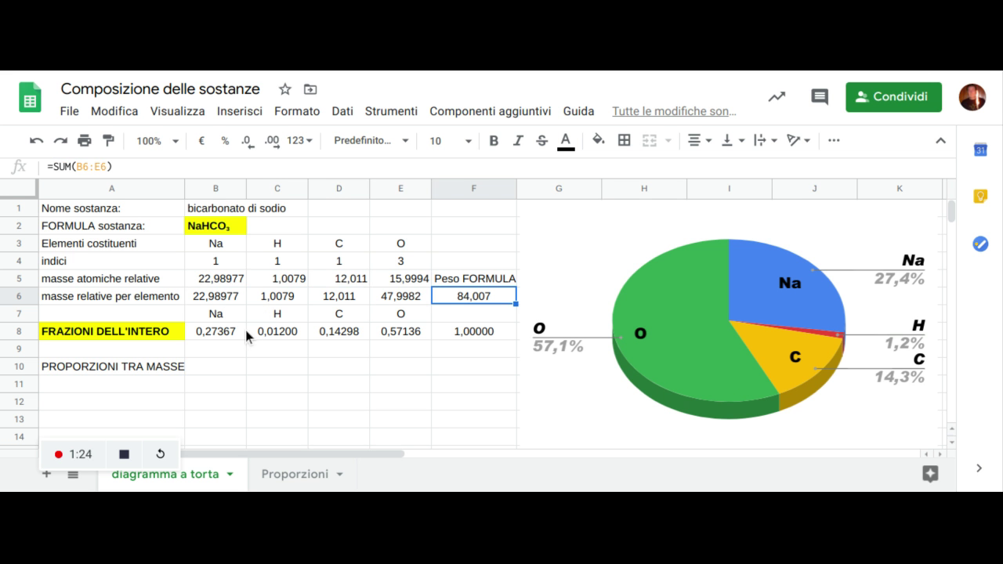
click(227, 302)
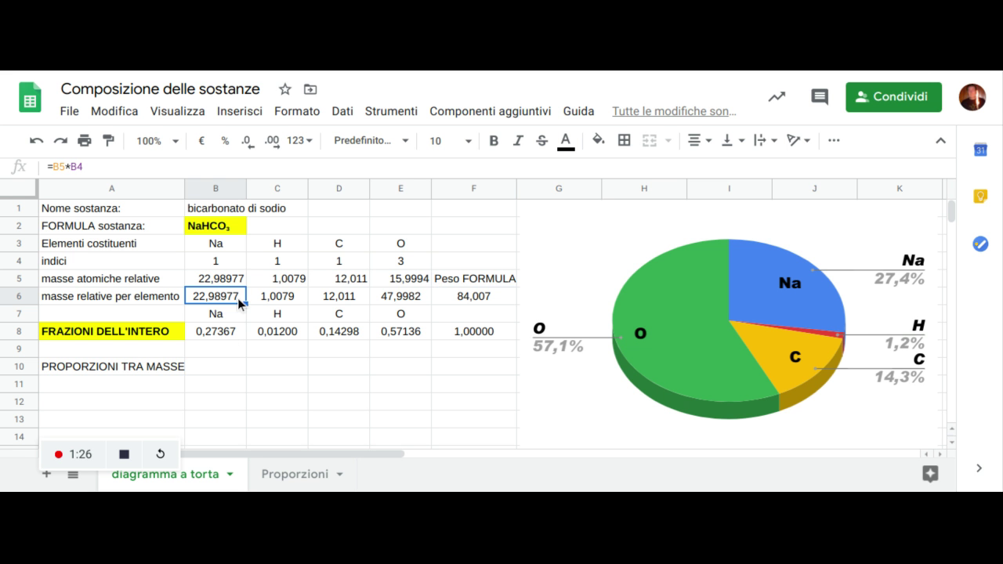
click(475, 297)
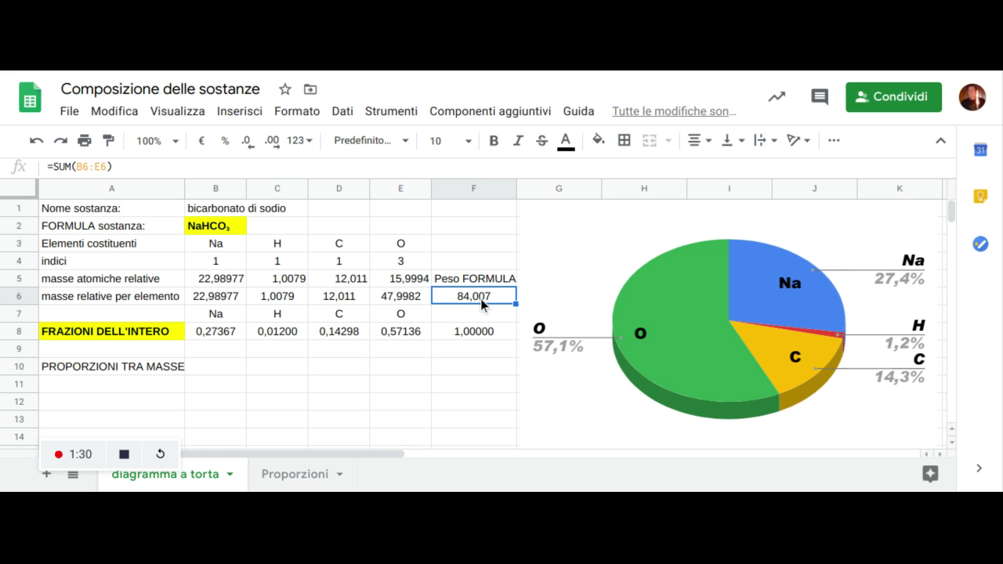
- Check the formulas behind each element's fraction of the whole and the total in row 8
click(214, 333)
click(273, 331)
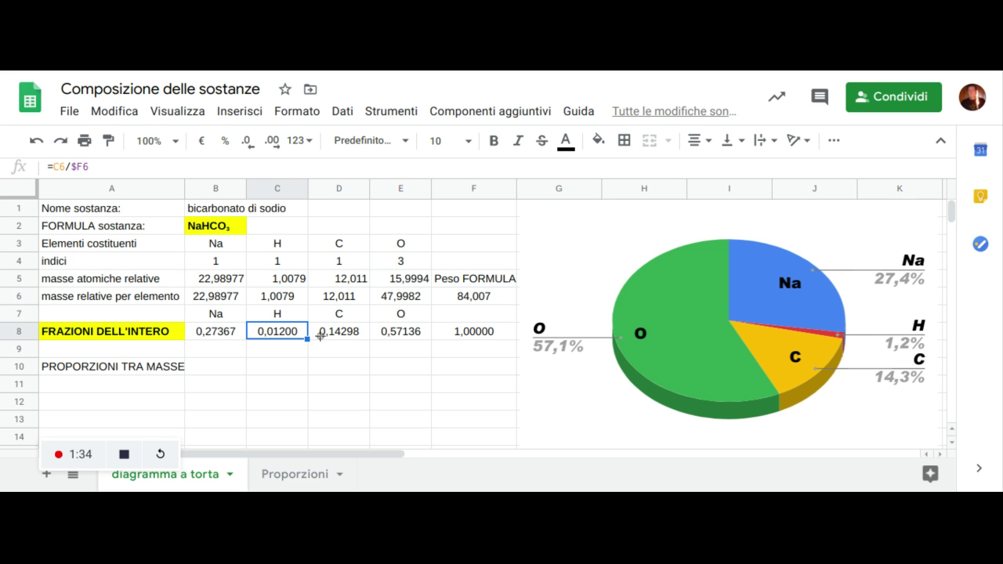
click(335, 331)
click(420, 337)
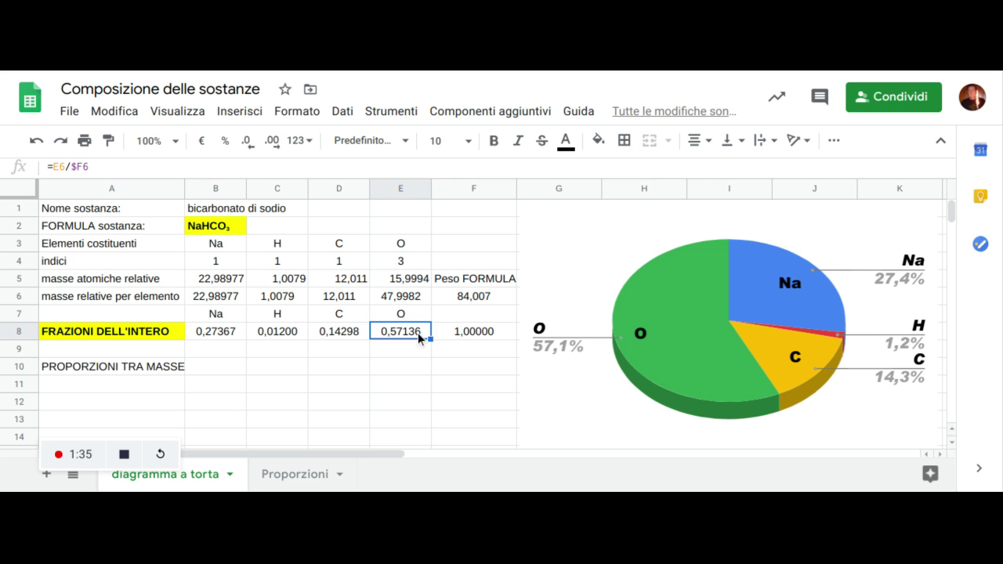
click(466, 333)
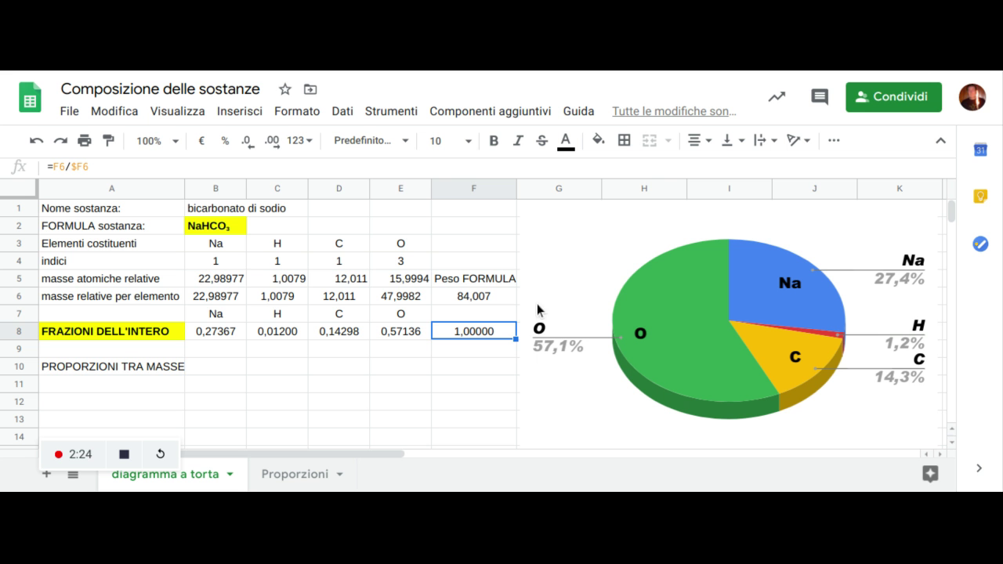
- Review the relative mass formulas for Na, H, C and O in row 6, comparing Na with H
click(209, 299)
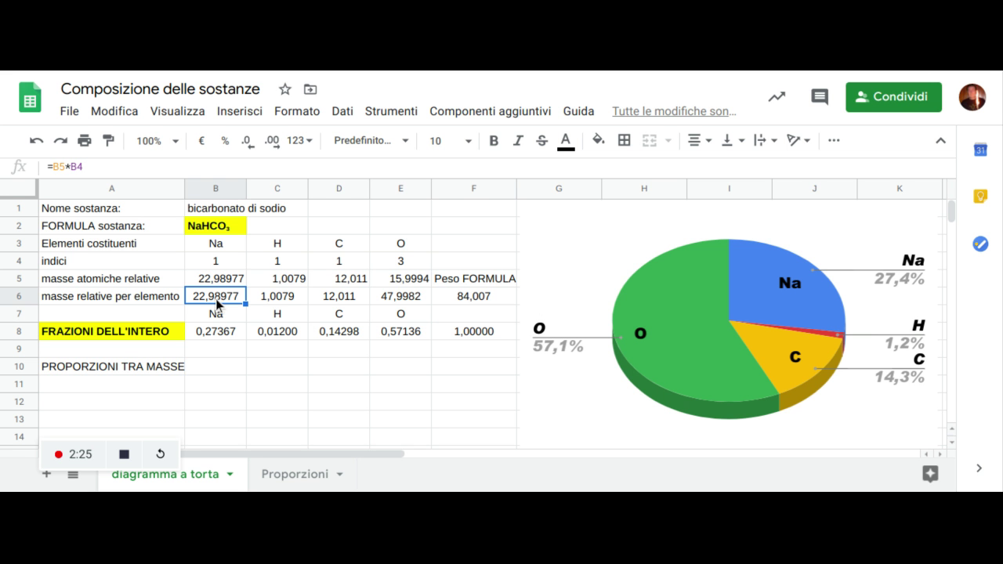
click(286, 302)
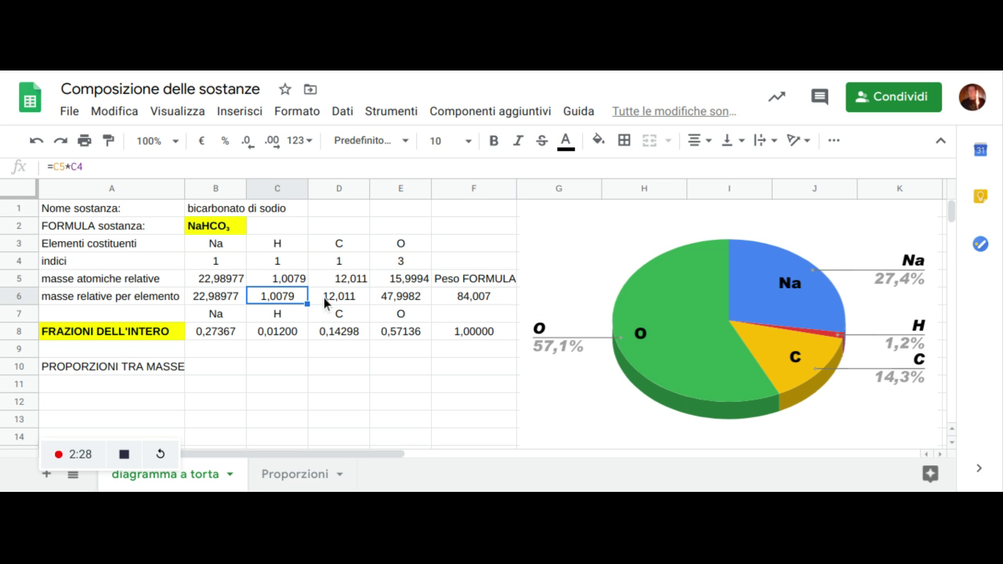
click(323, 297)
click(401, 299)
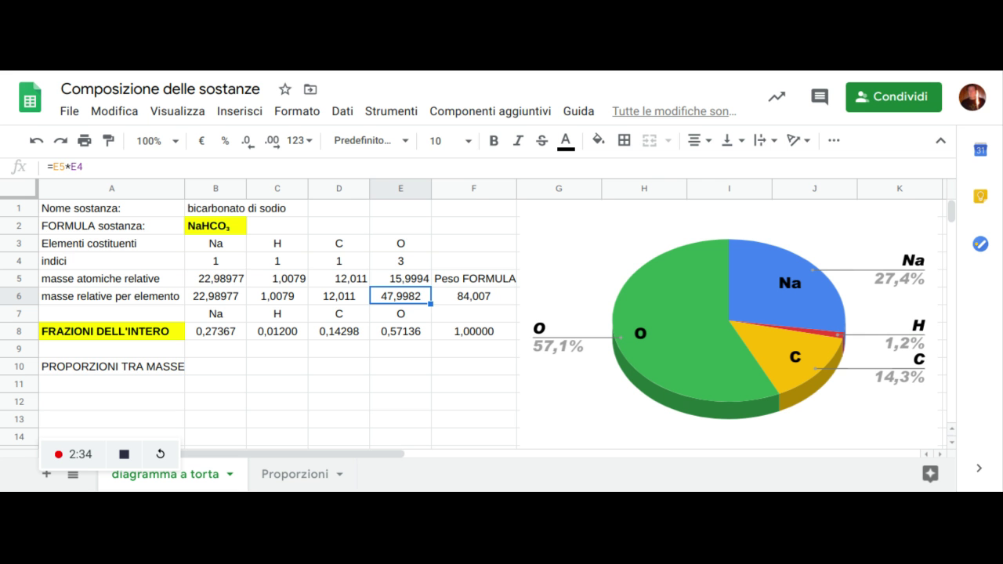
click(224, 295)
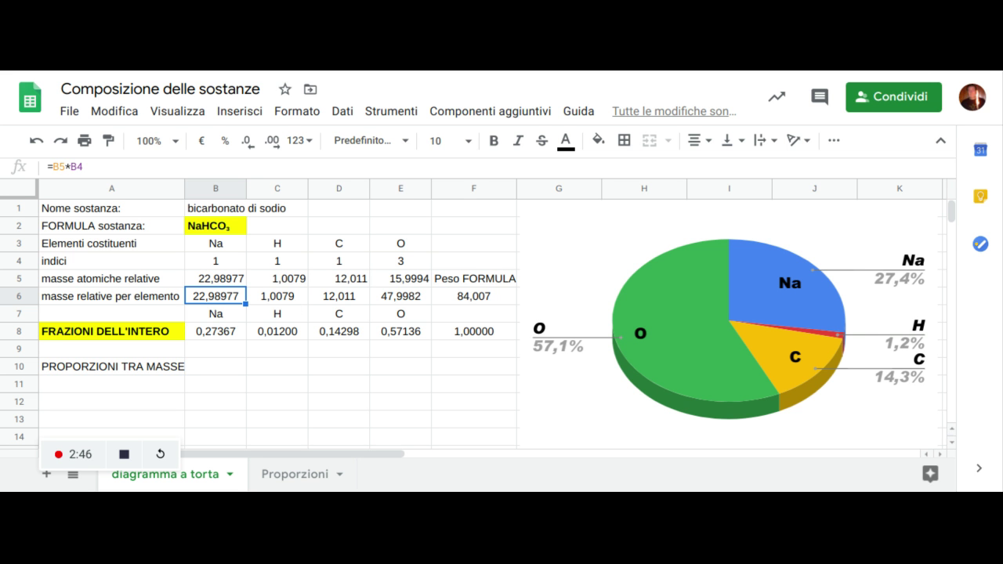
click(288, 301)
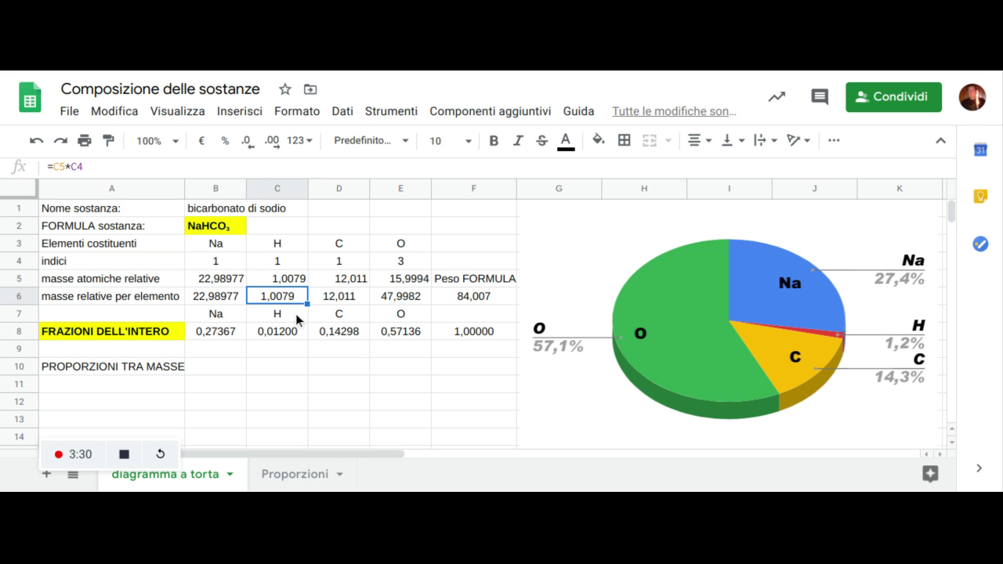
- Enter the formula =B6/$C6 in B10 to compute sodium's mass proportion relative to hydrogen
click(228, 365)
text(=)
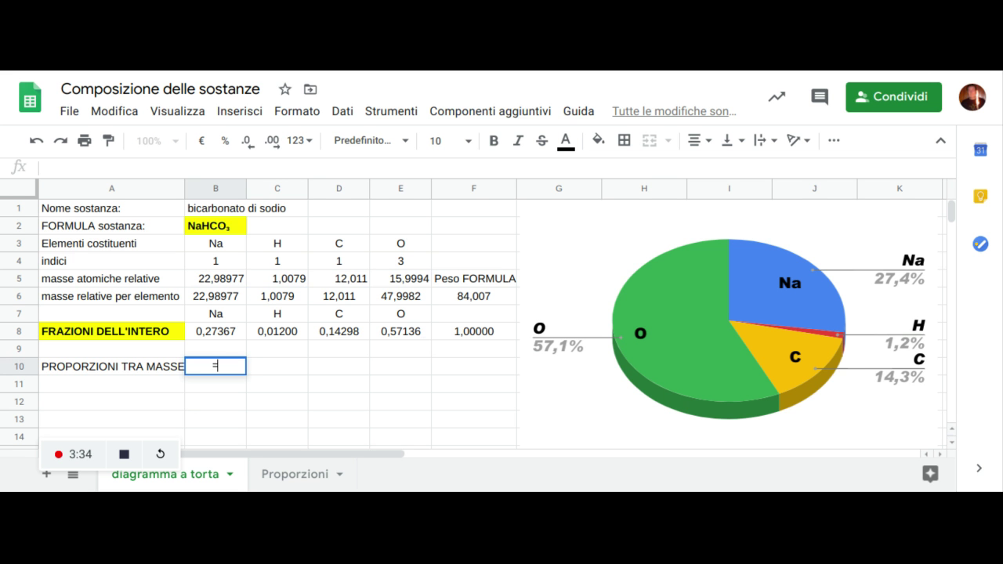
click(216, 300)
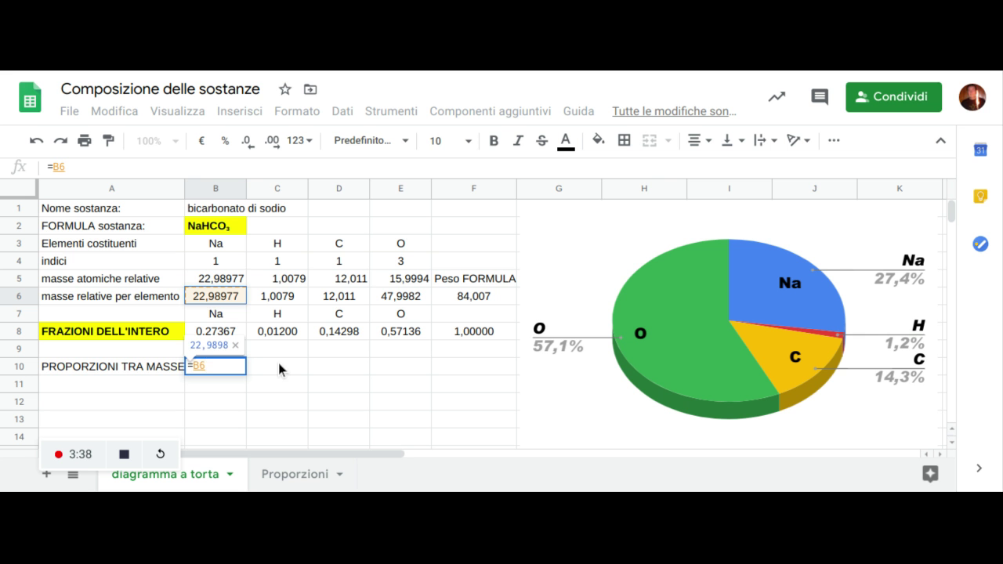
text(/)
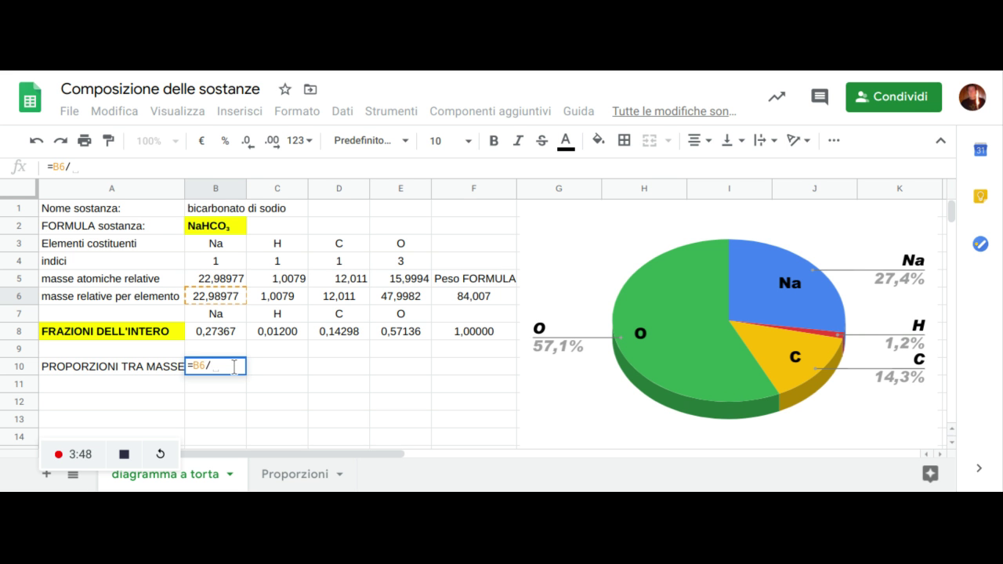
text($C)
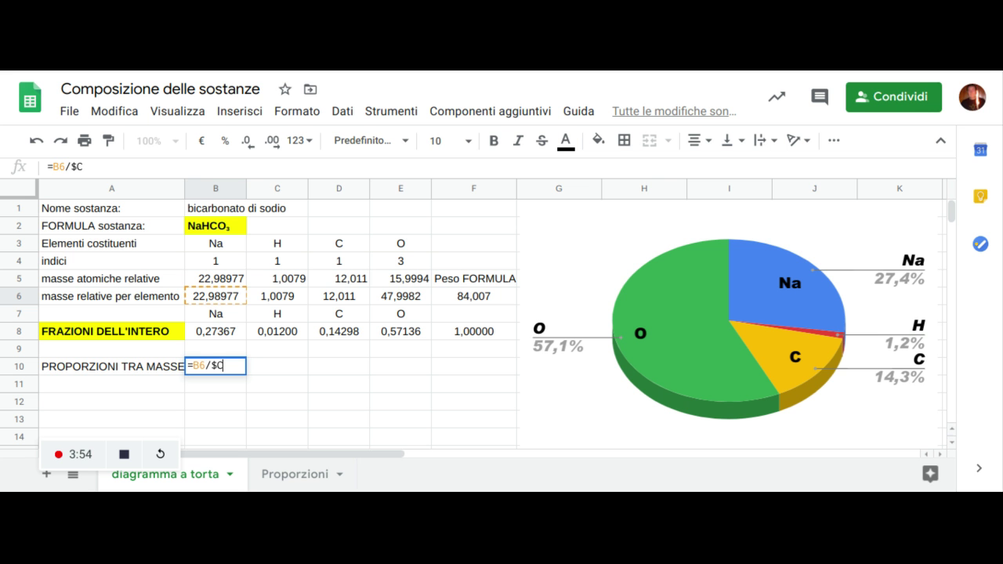
text(6)
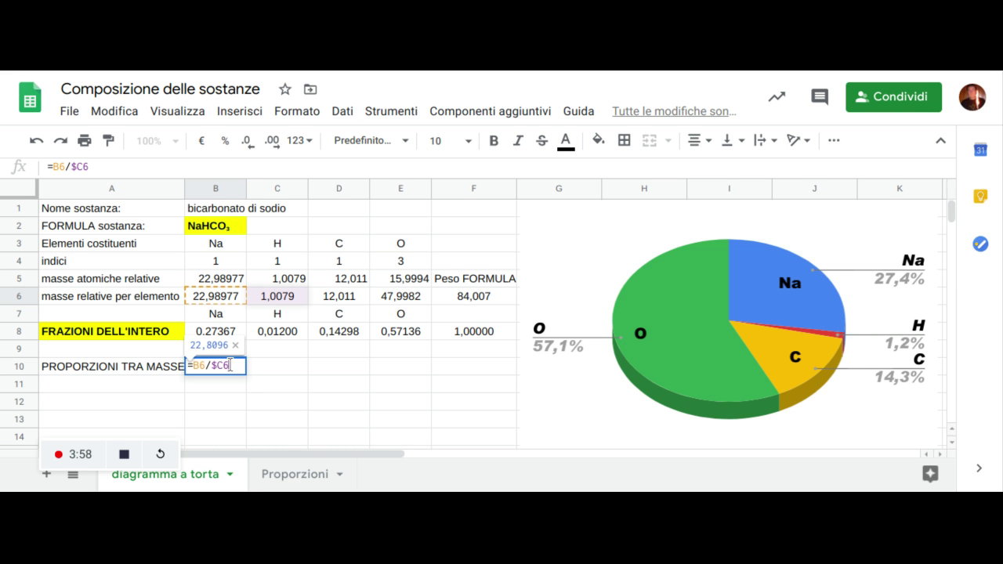
key(Return)
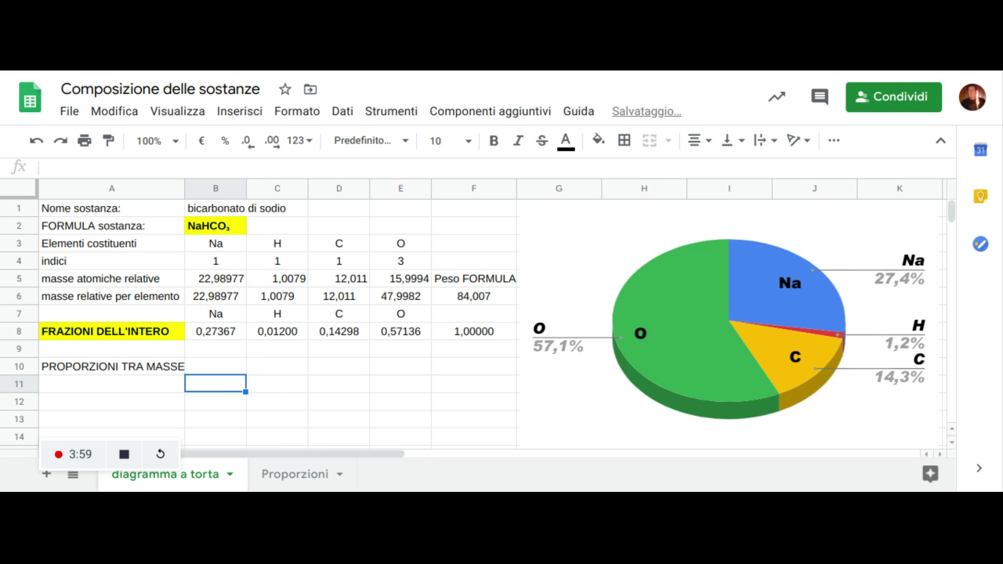
- Copy the proportion formula from B10 into C10:E10 for hydrogen, carbon and oxygen
click(209, 366)
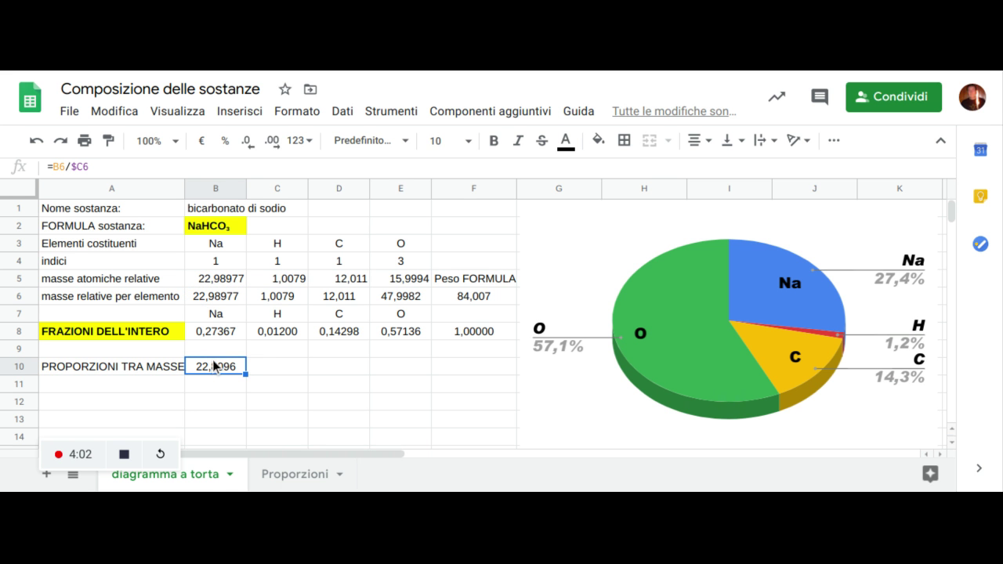
right_click(211, 365)
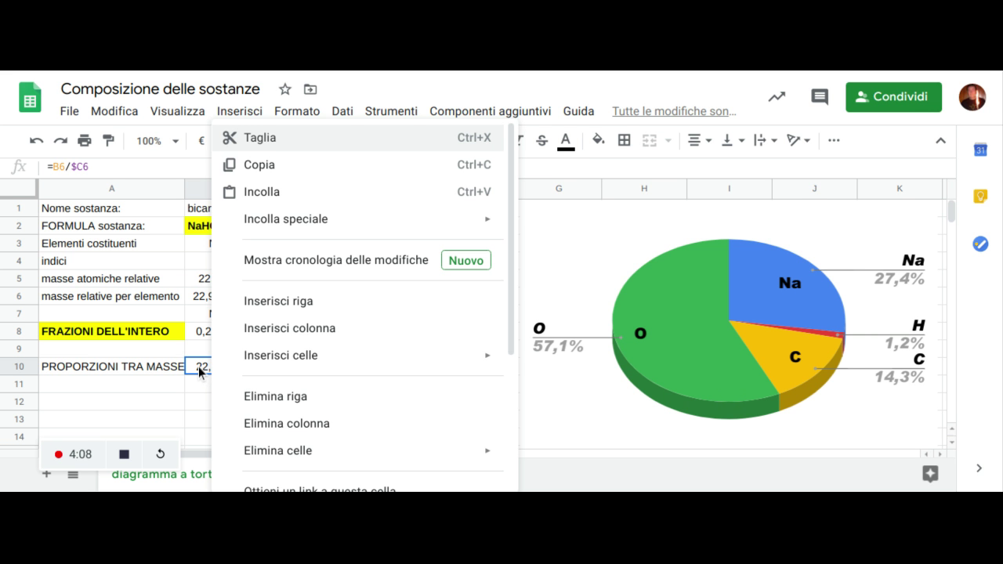
click(268, 166)
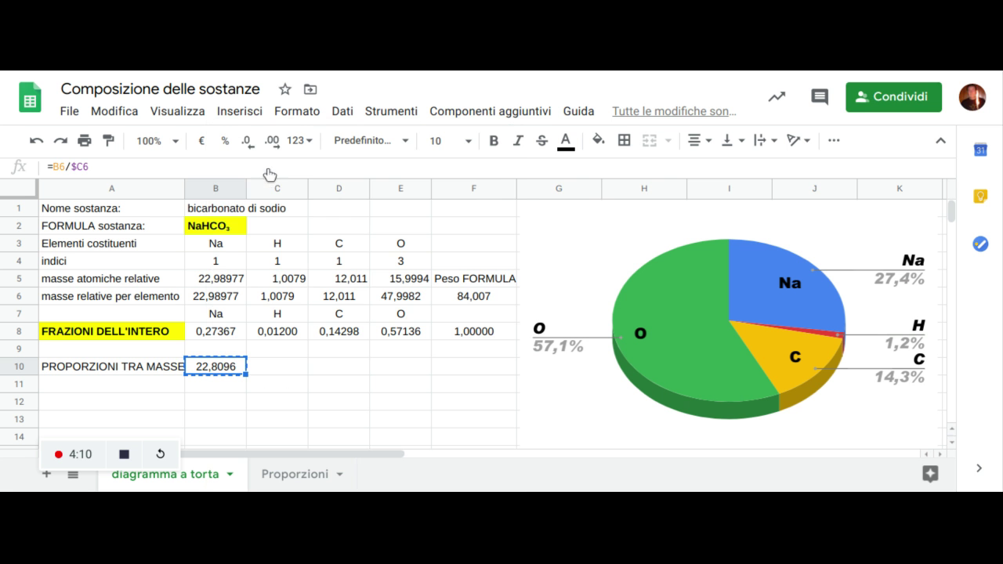
click(278, 366)
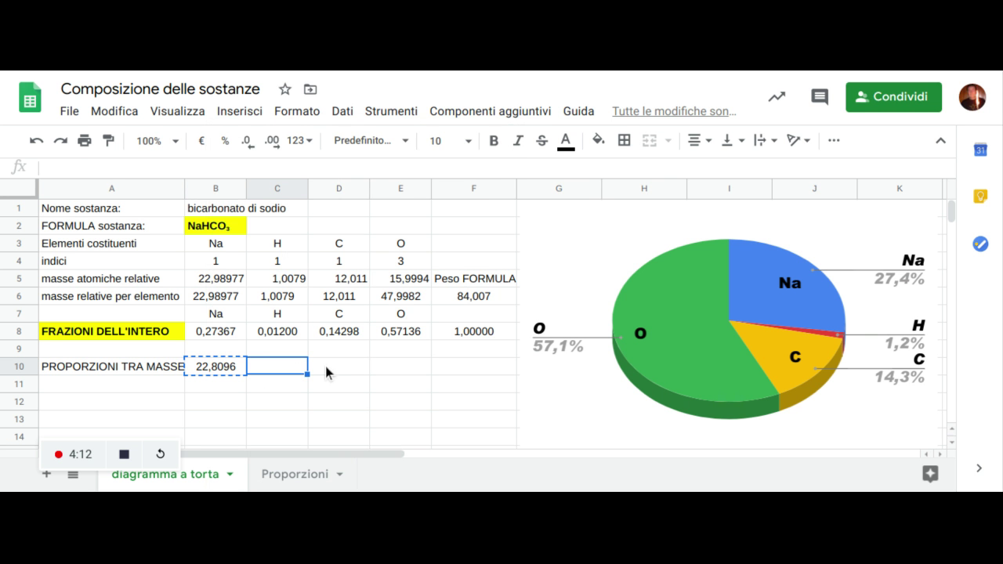
shift+click(327, 366)
shift+click(397, 365)
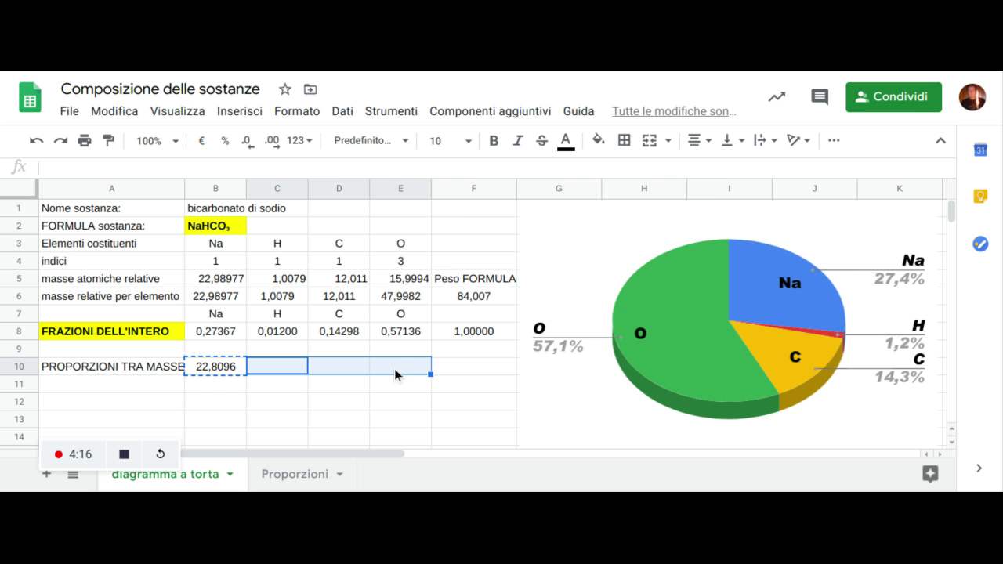
right_click(394, 368)
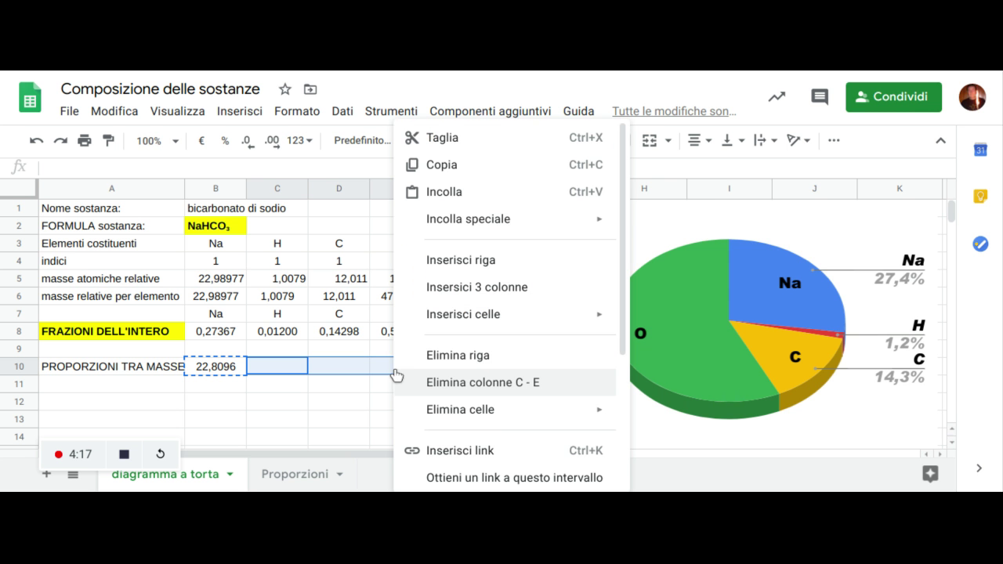
click(455, 194)
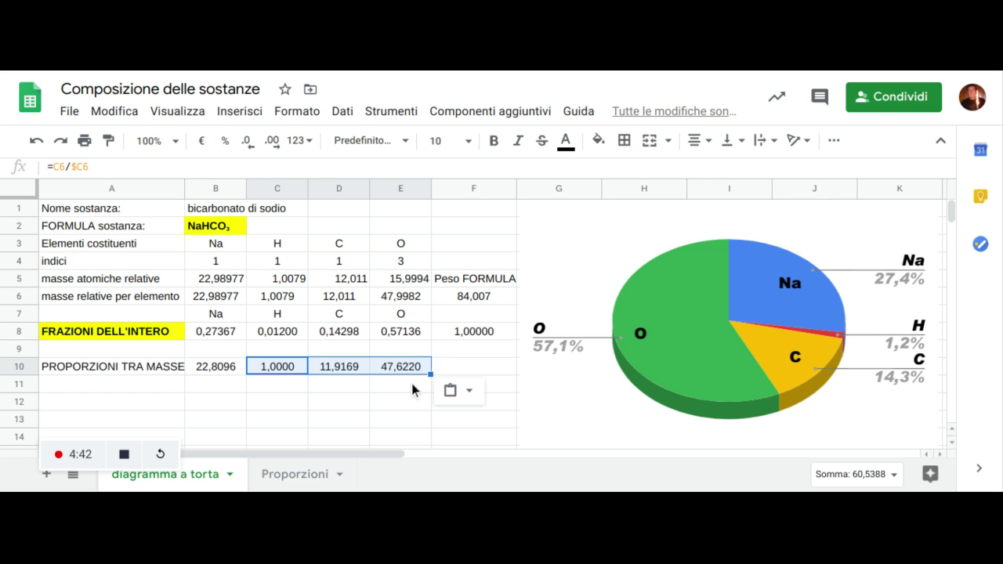
- Inspect the mass proportions of sodium and oxygen and the row label in row 10
click(225, 362)
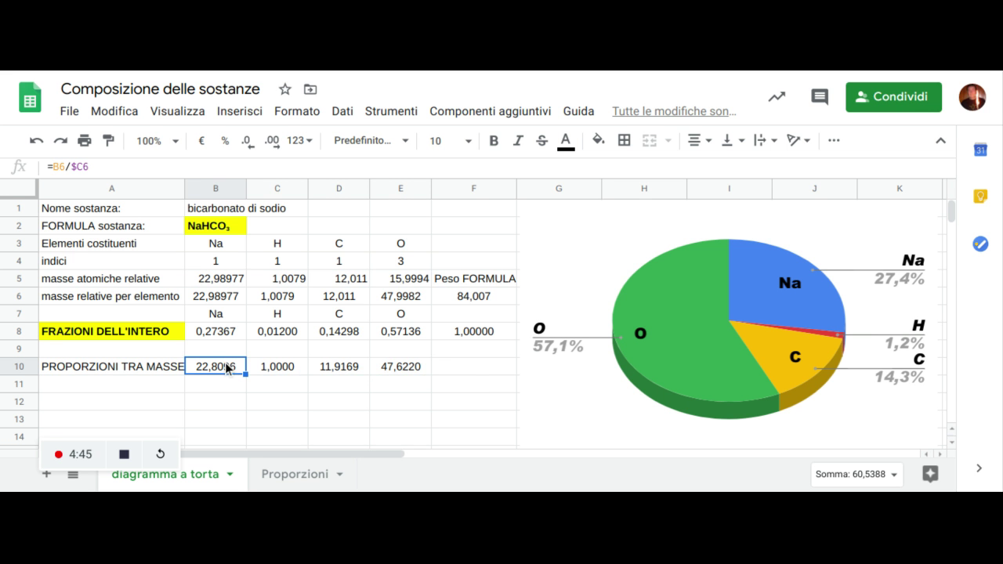
click(396, 370)
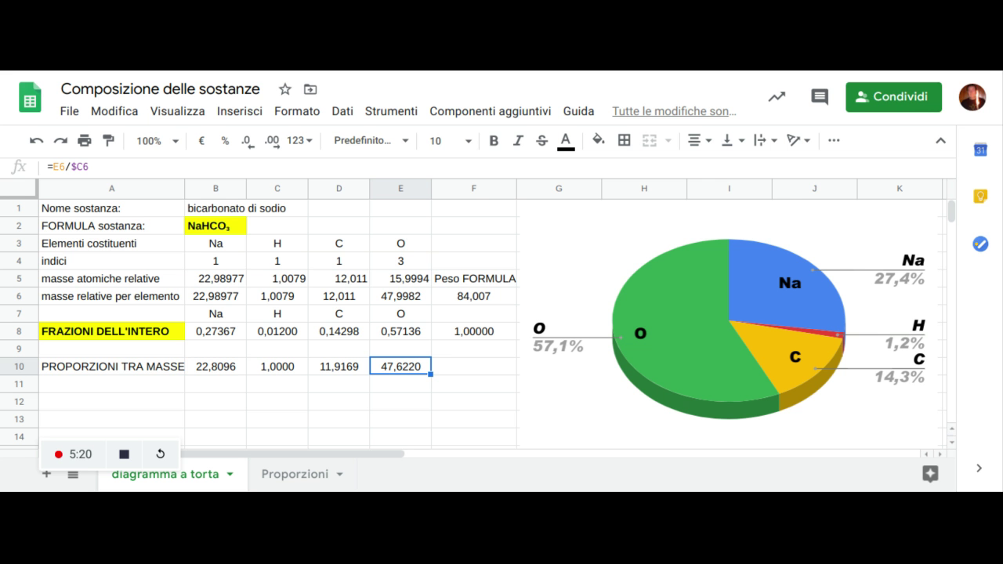
click(164, 367)
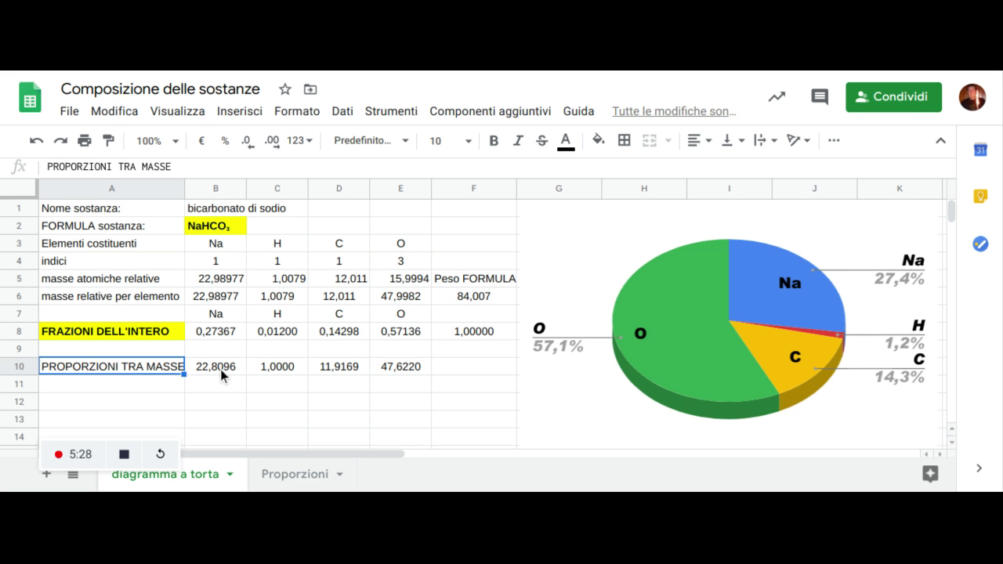
- Switch to the Proporzioni sheet and review sodium acetate's constituent elements in row 3
click(287, 475)
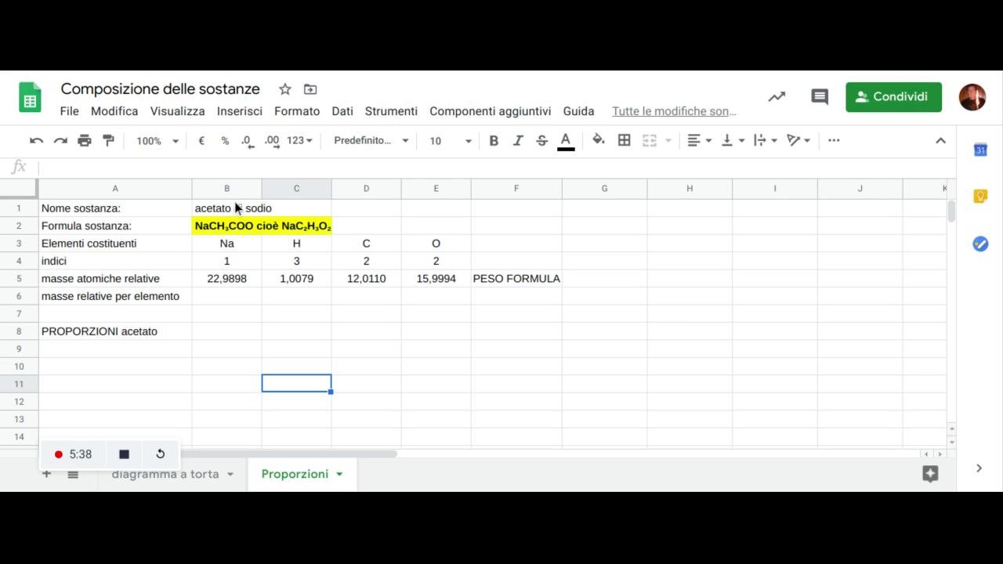
click(237, 244)
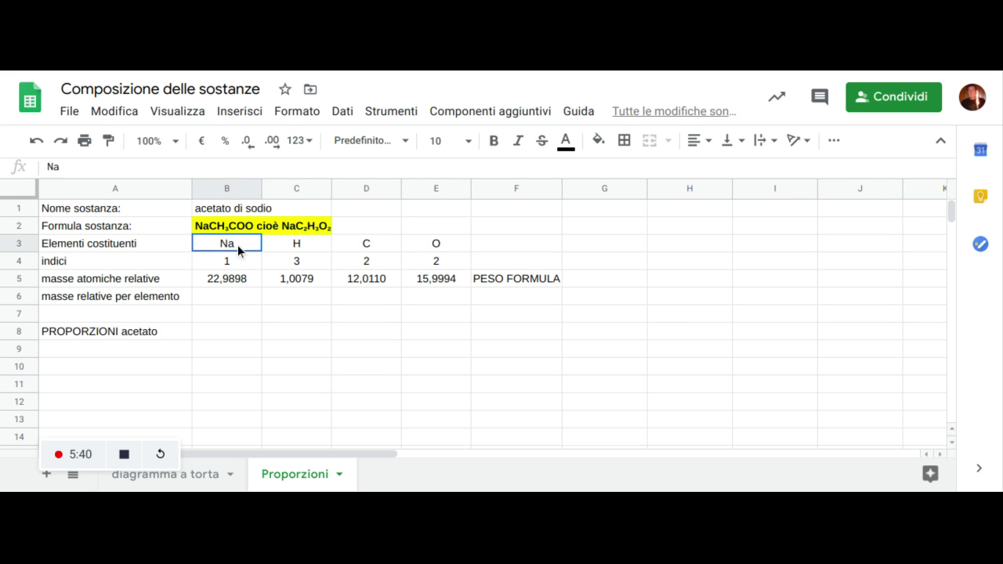
click(312, 244)
click(365, 244)
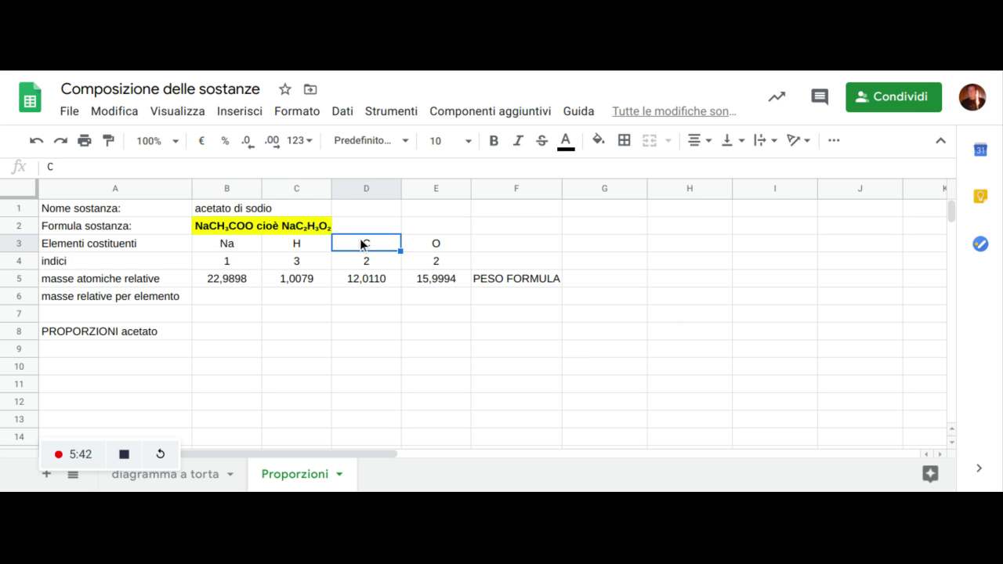
click(435, 242)
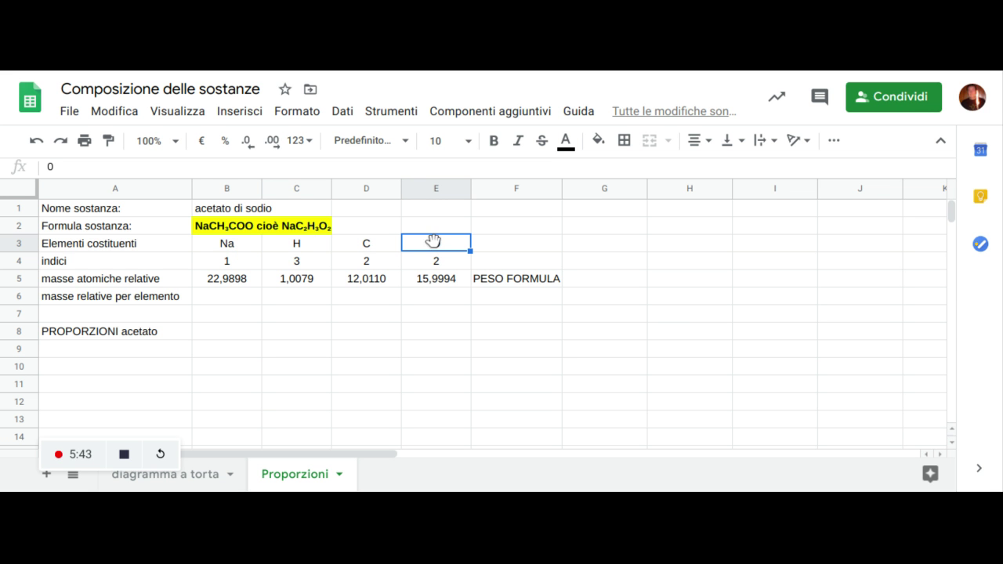
- Check the element indices in row 4 against the sodium acetate formula in row 2
click(228, 260)
click(292, 261)
click(370, 262)
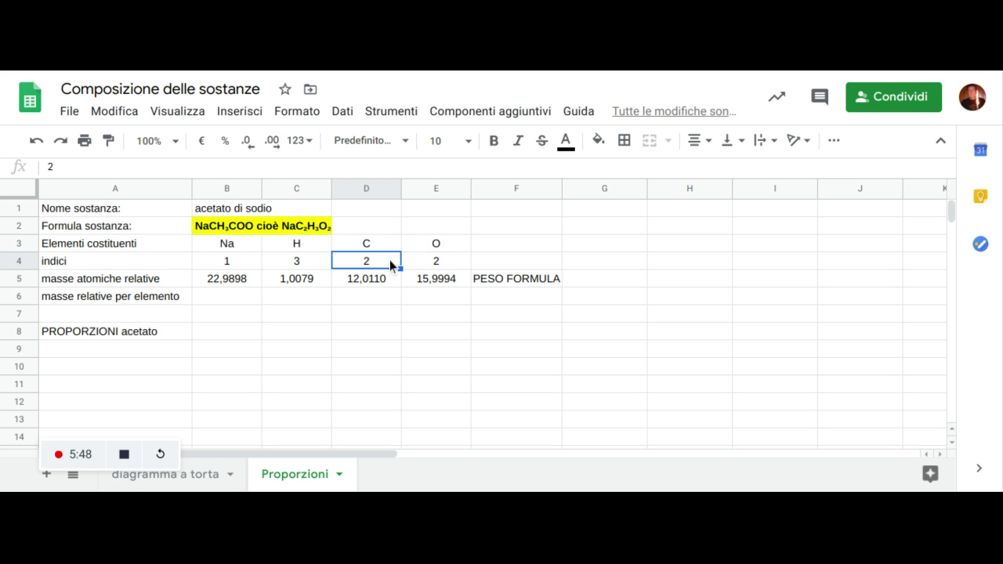
click(437, 262)
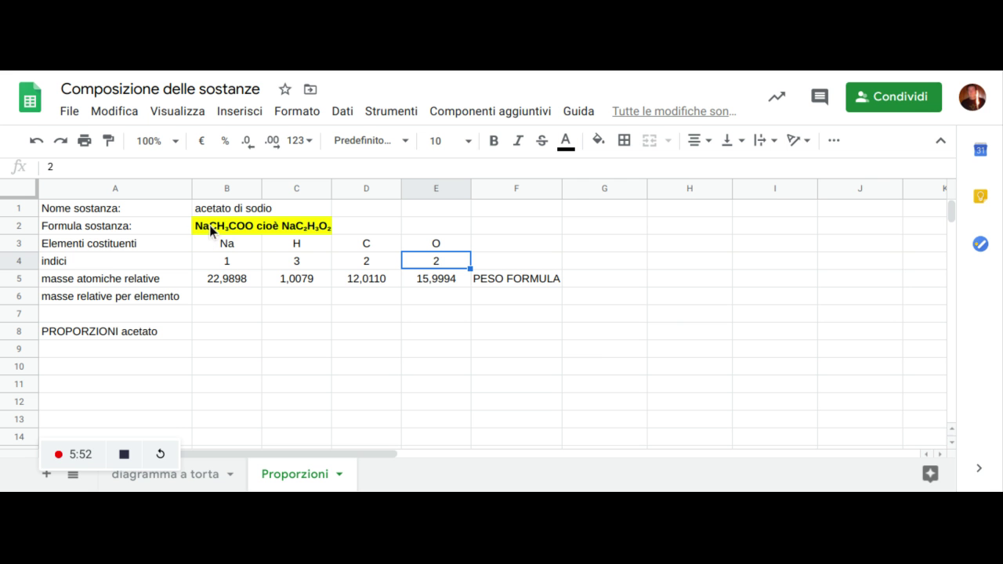
click(290, 228)
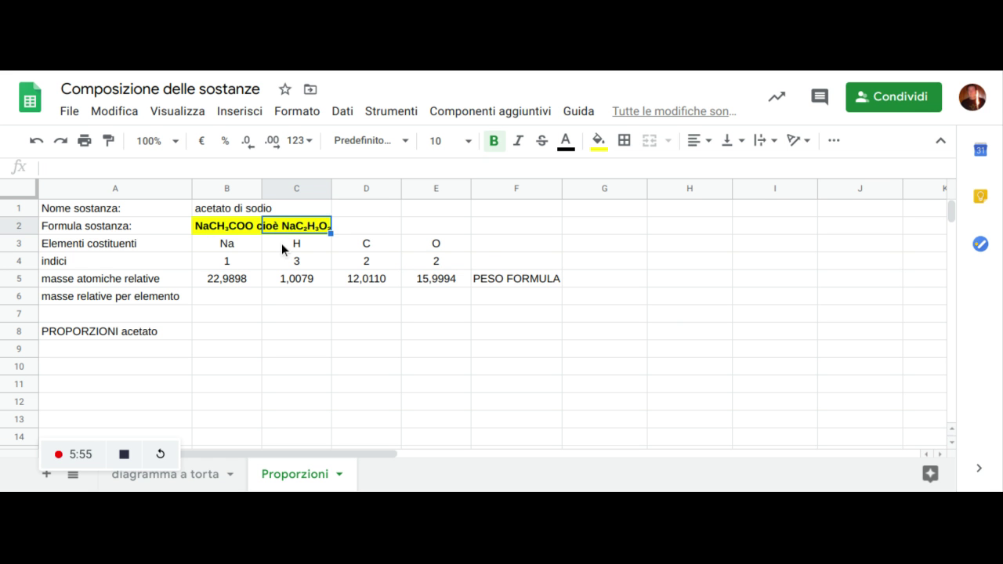
click(347, 227)
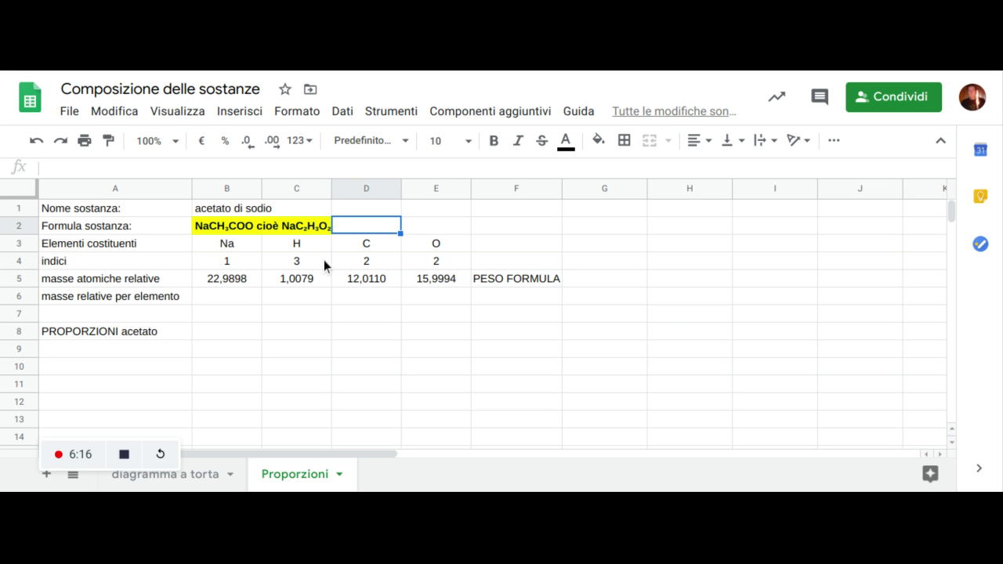
click(369, 262)
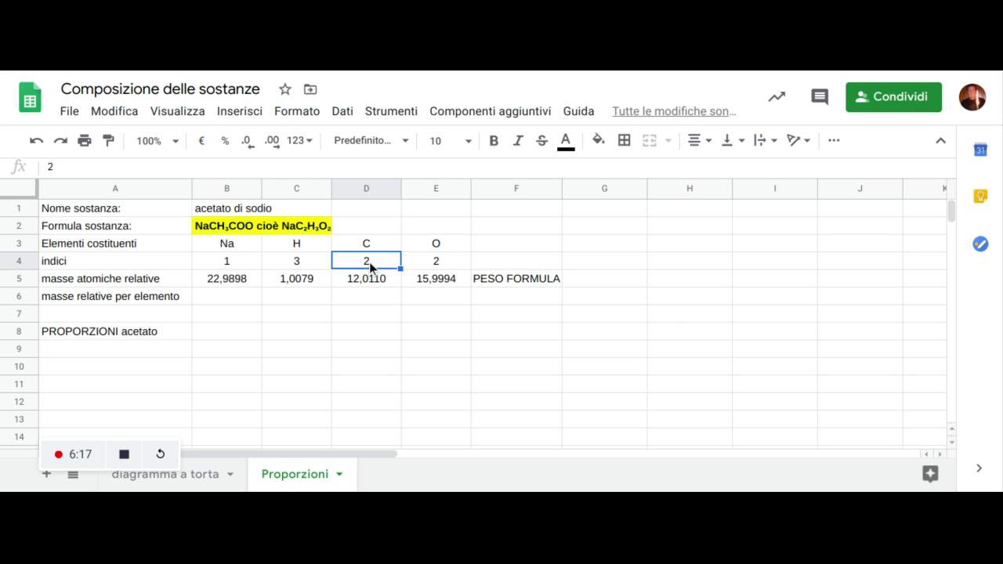
click(299, 259)
click(431, 261)
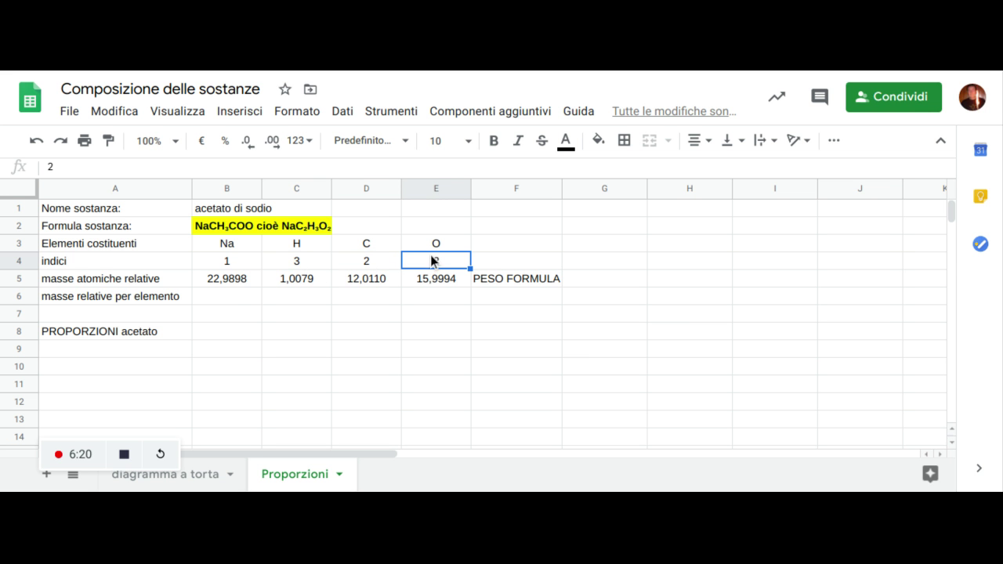
- Enter the formula =B5*B4 in B6 to compute sodium's relative mass in the acetate
click(235, 294)
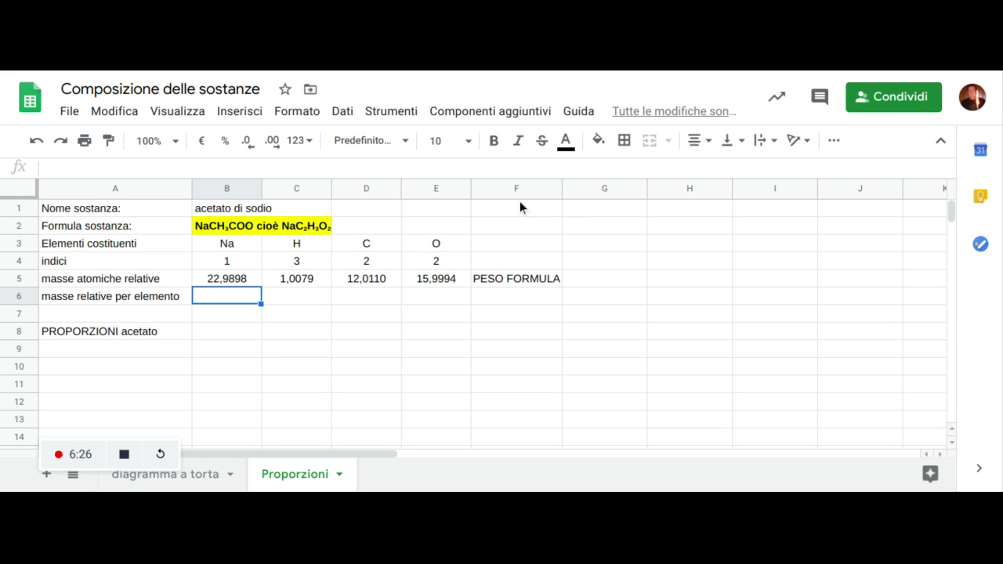
text(=)
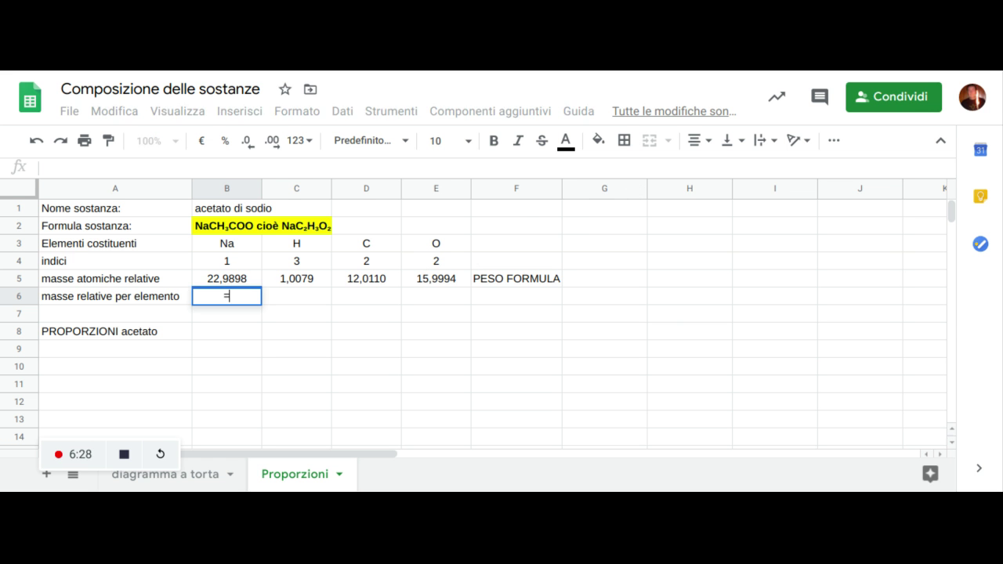
click(235, 282)
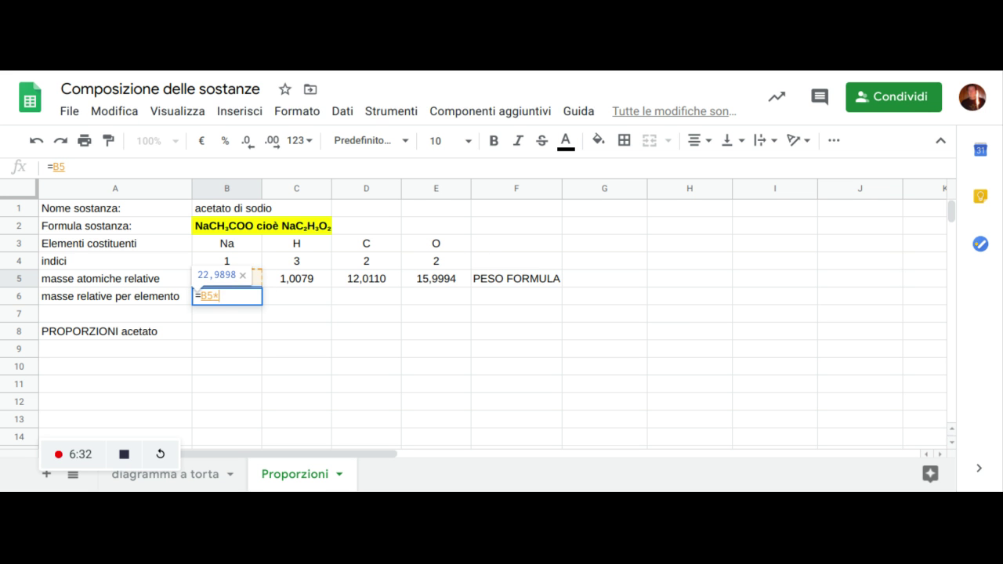
text(*)
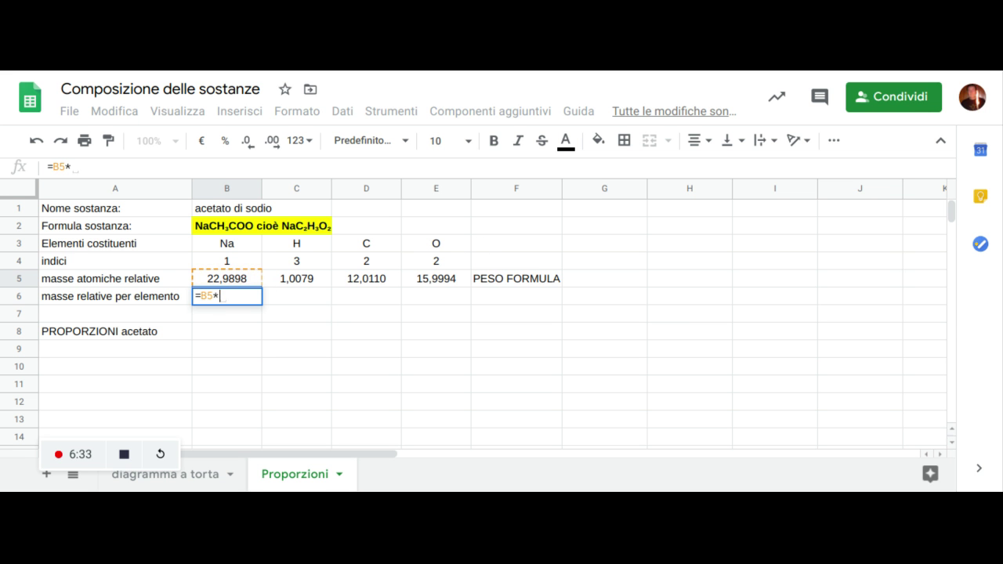
click(239, 259)
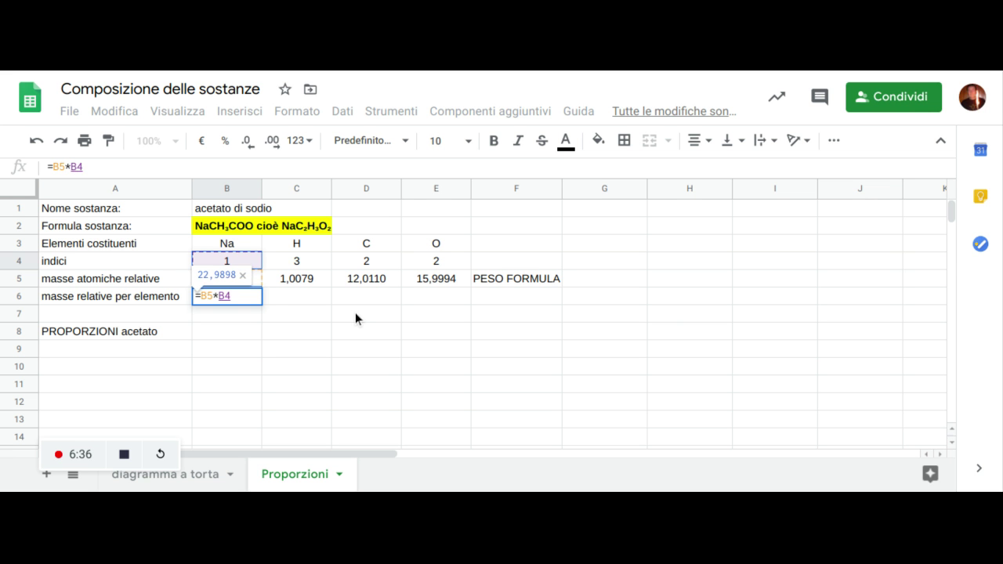
key(Return)
- Copy the relative mass formula from B6 into C6:E6 for hydrogen, carbon and oxygen
click(226, 296)
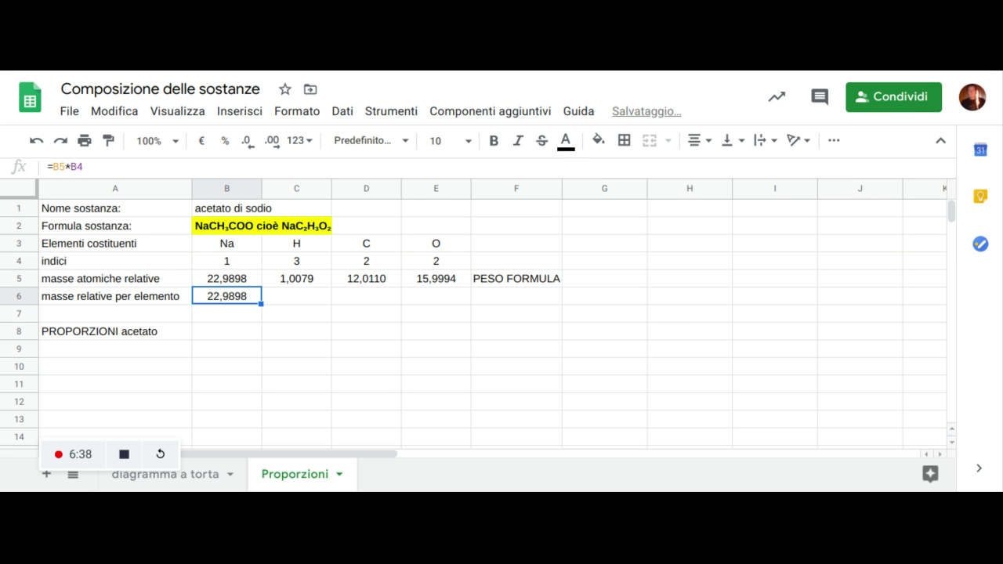
key(ctrl+c)
click(296, 296)
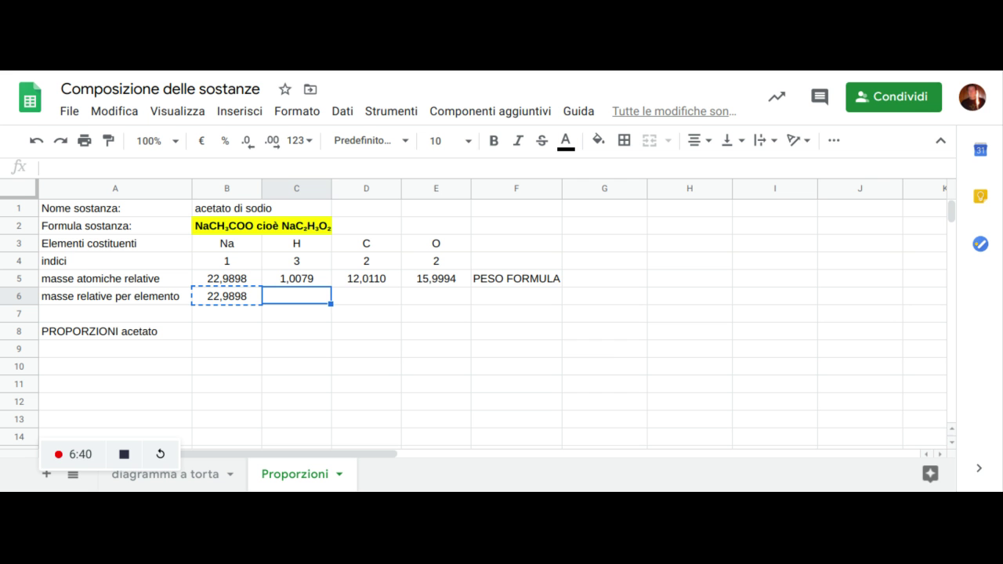
key(shift+Right)
key(shift+Right)
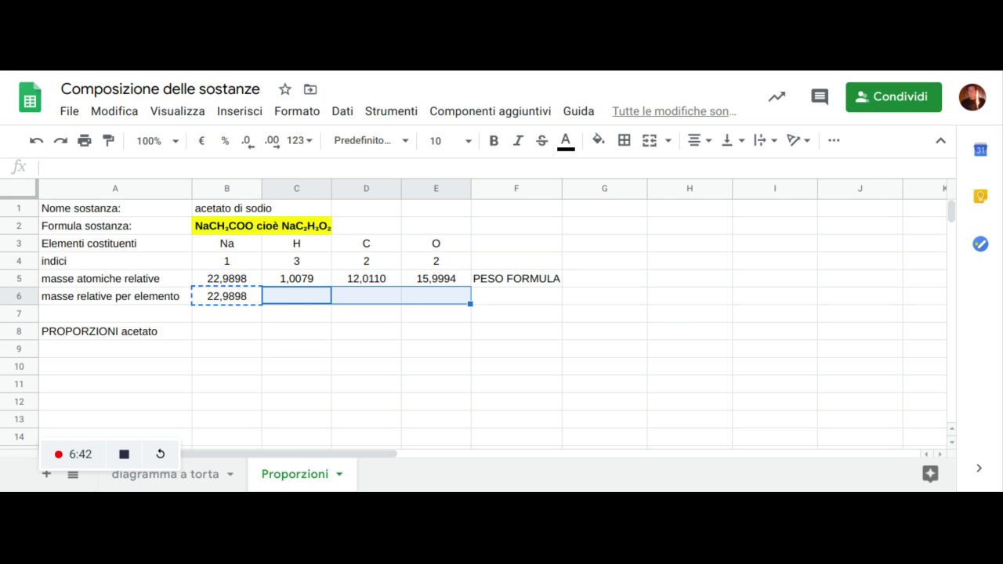
key(ctrl+v)
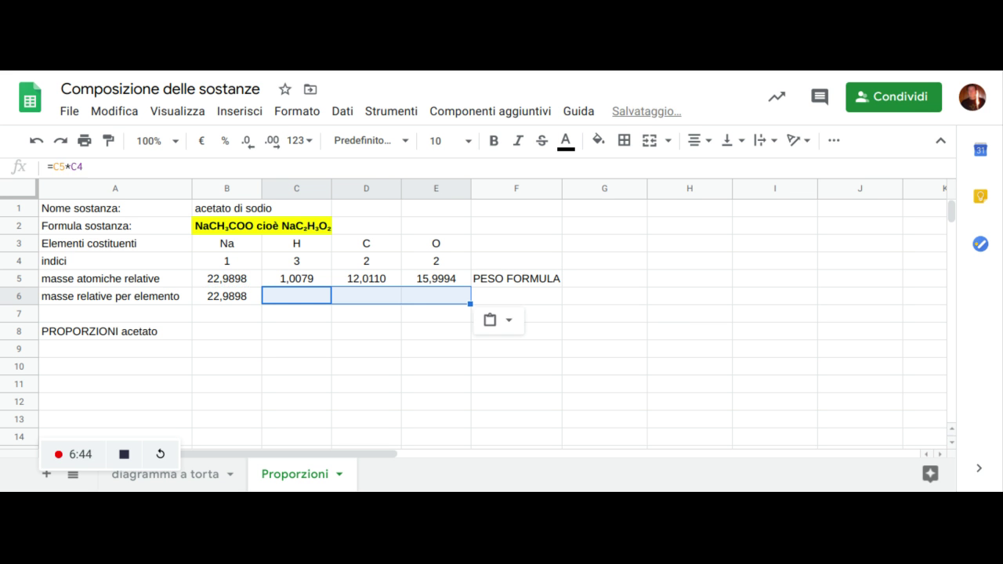
- Enter the formula =somma(B6:E6) in F6 to compute sodium acetate's formula weight
key(Right)
key(Right)
key(Right)
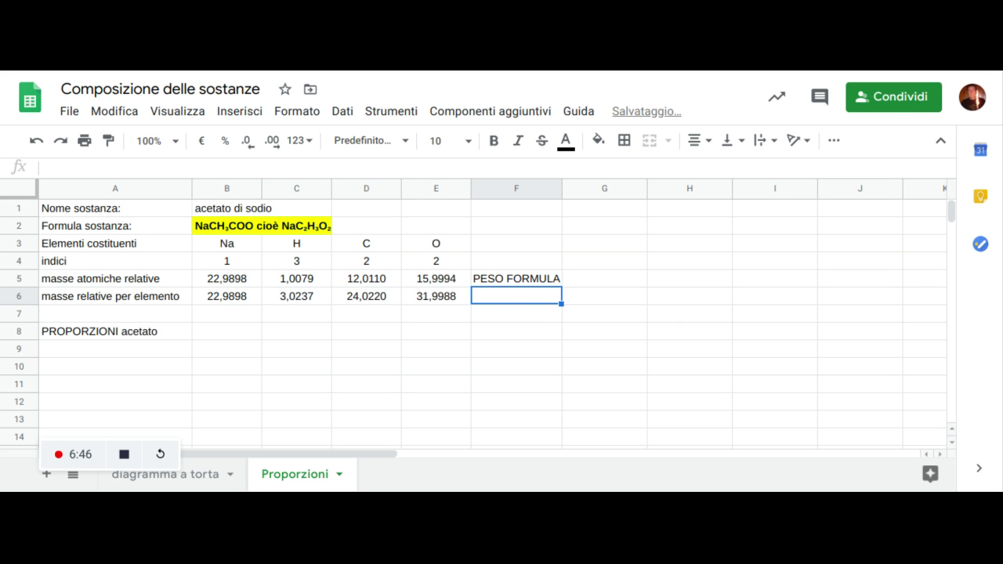
text(=)
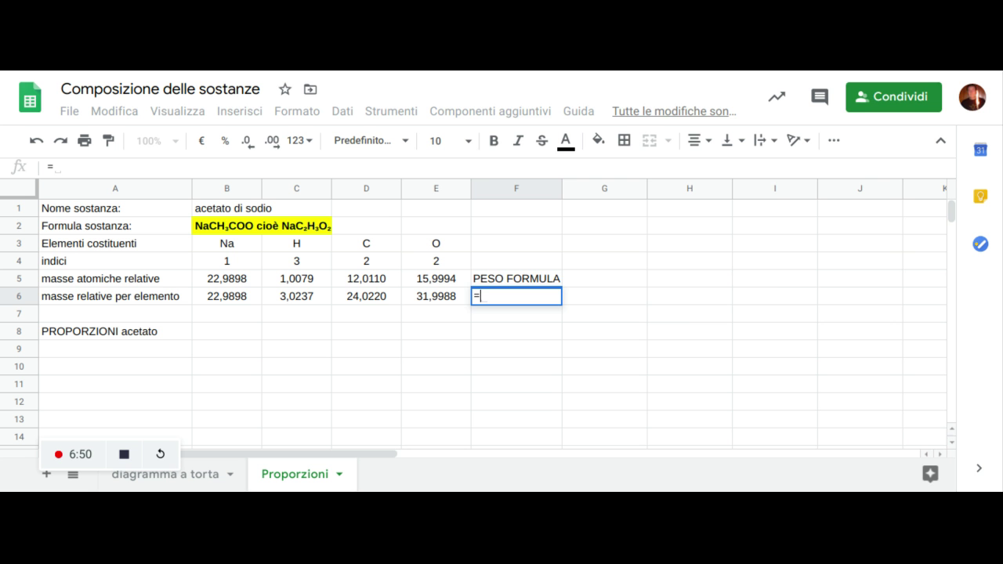
text(somma()
click(233, 294)
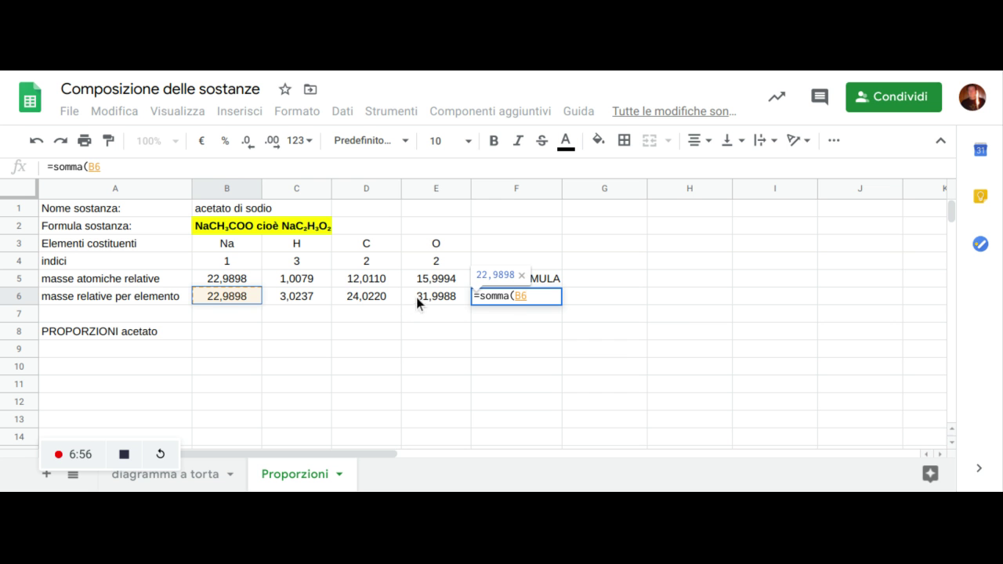
shift+click(425, 297)
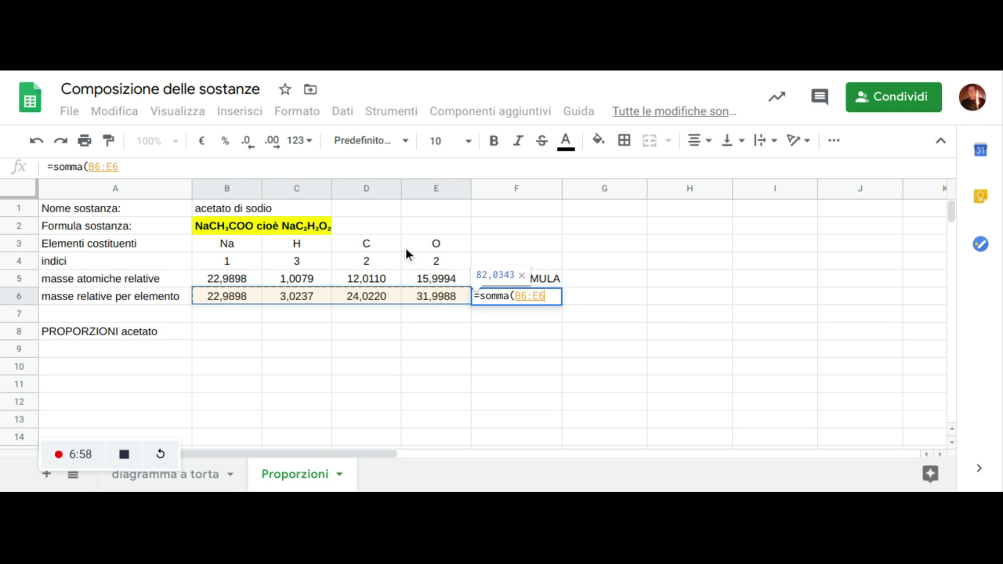
text())
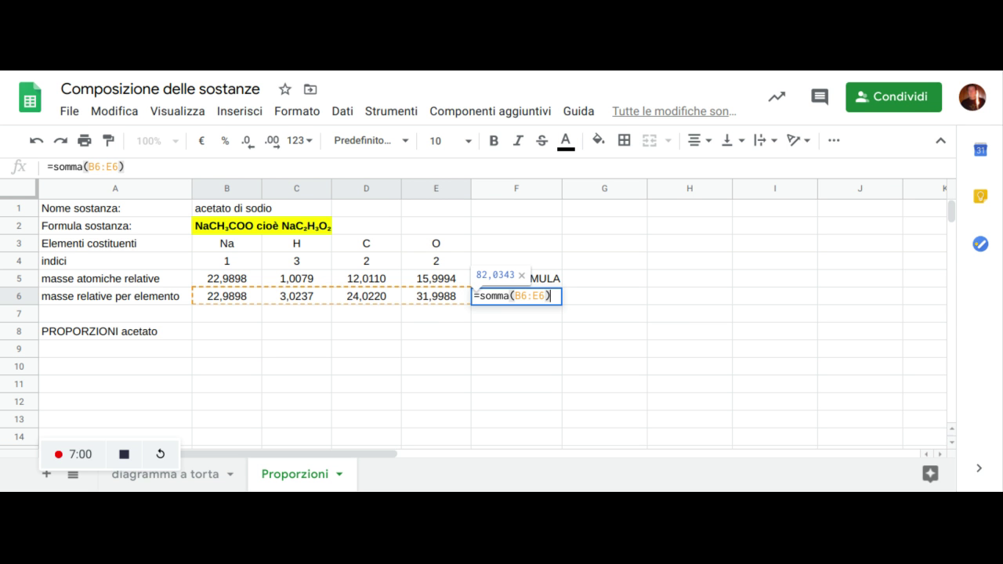
key(Return)
click(516, 296)
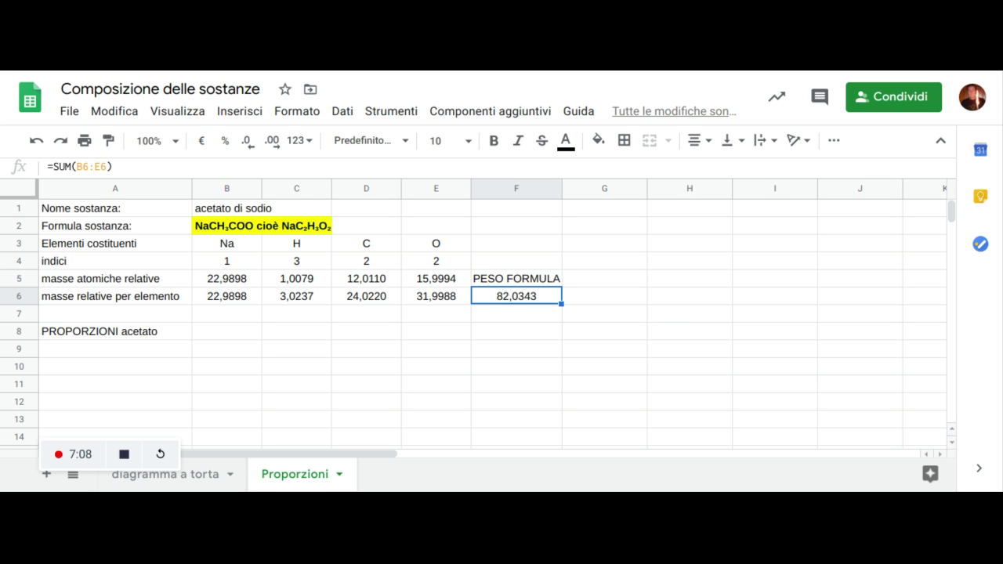
- Enter the formula =B6/$C6 in B8 to compute sodium's mass proportion relative to hydrogen in the acetate
click(515, 313)
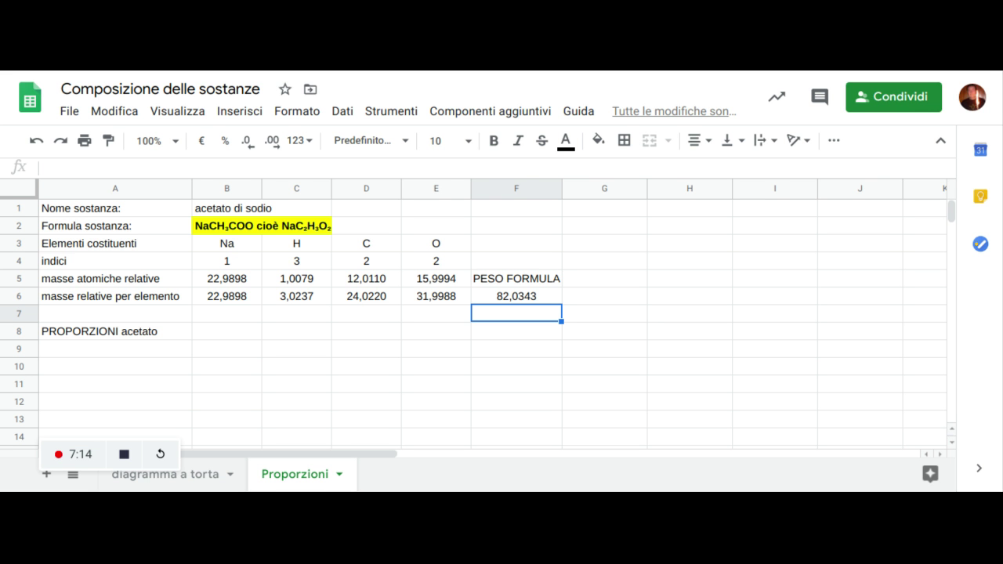
key(Left)
key(Left)
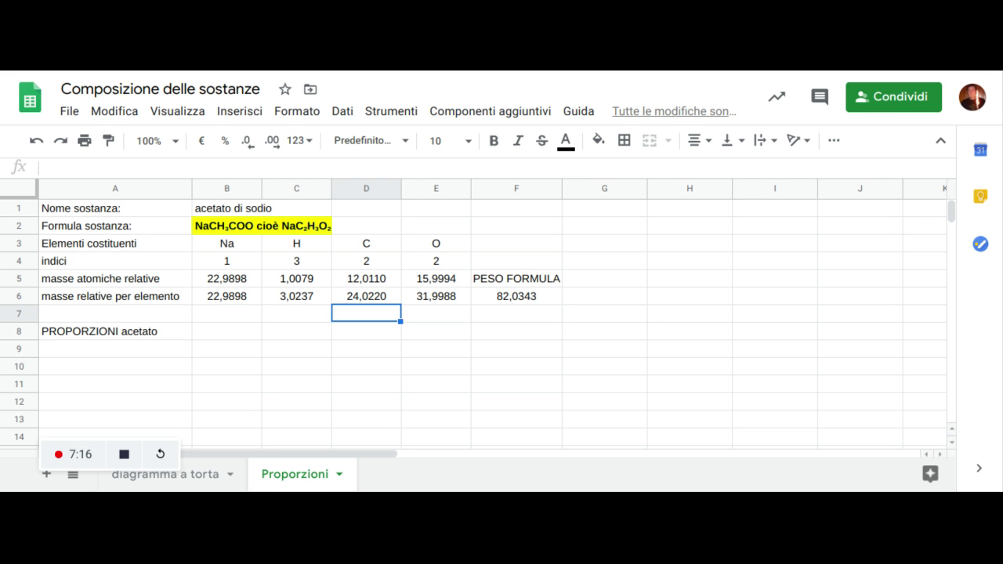
key(Down)
key(Left)
key(Left)
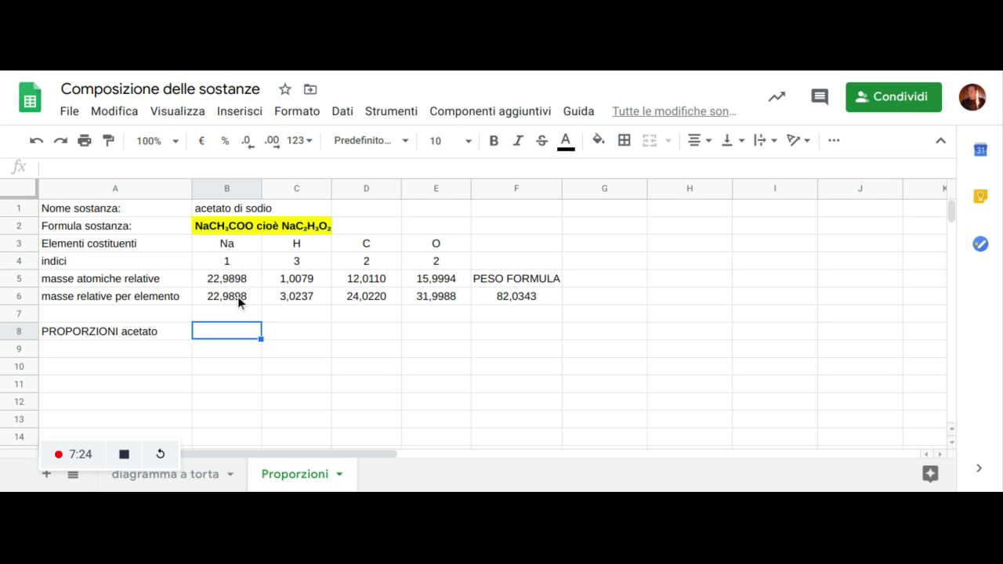
text(=)
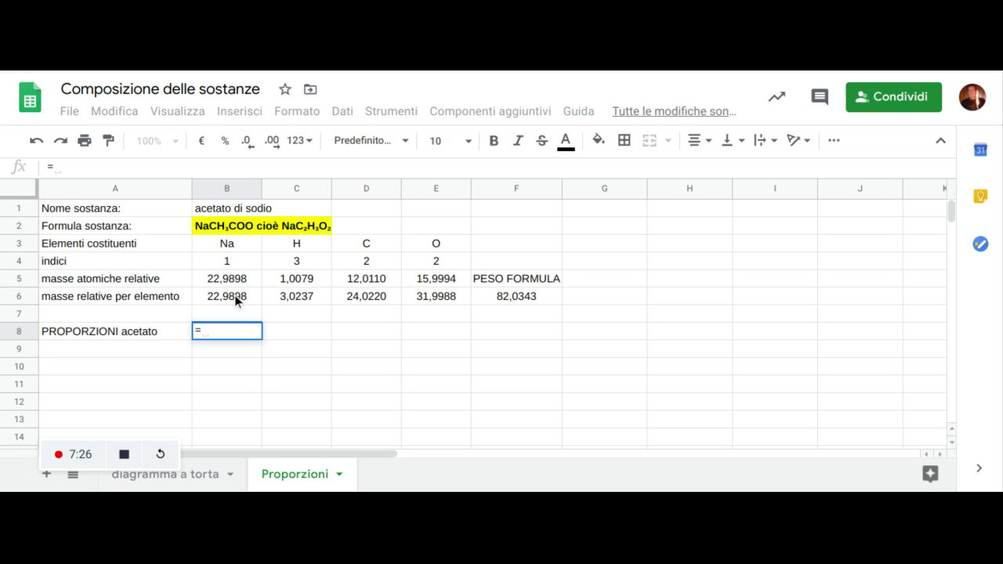
click(235, 295)
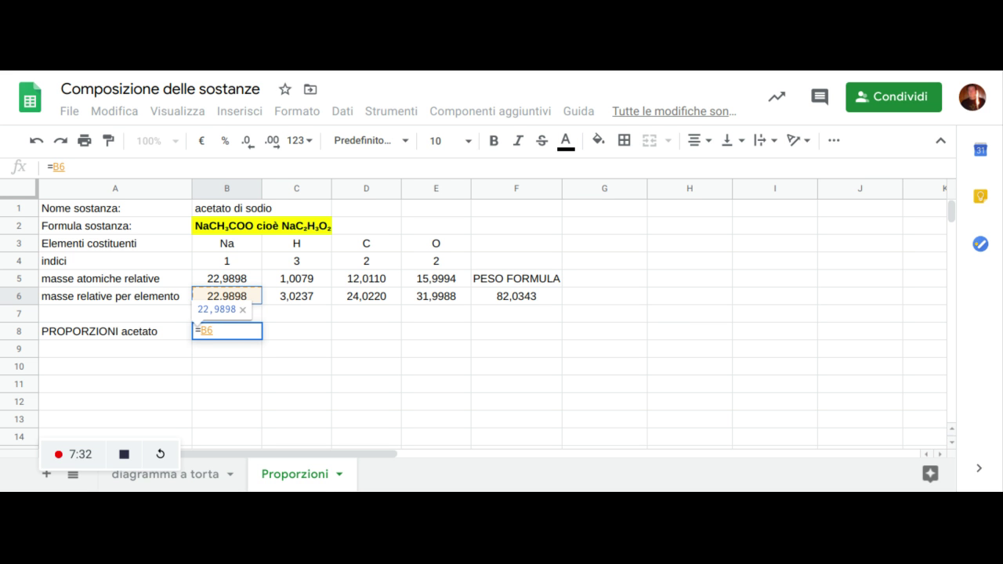
text(/)
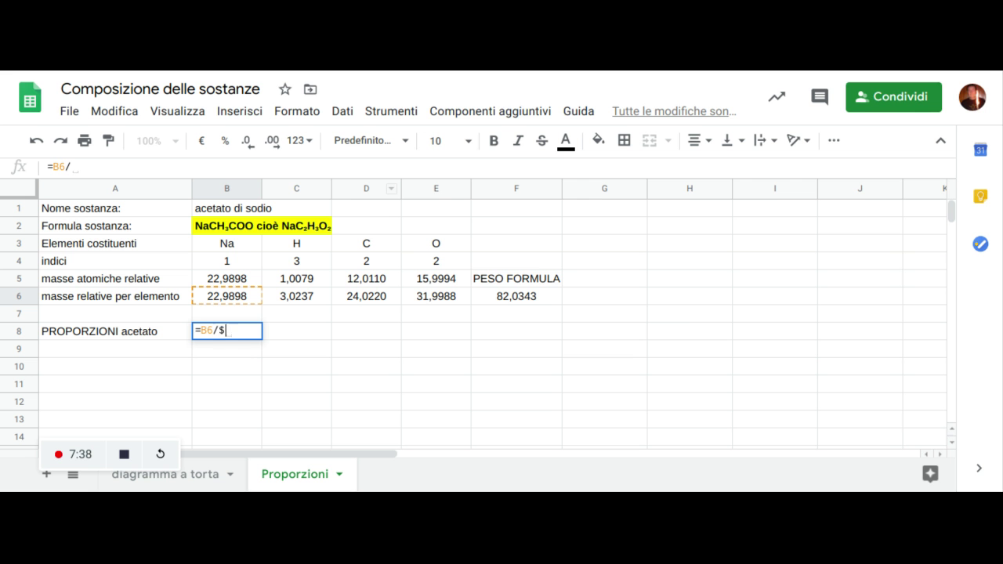
text($C6)
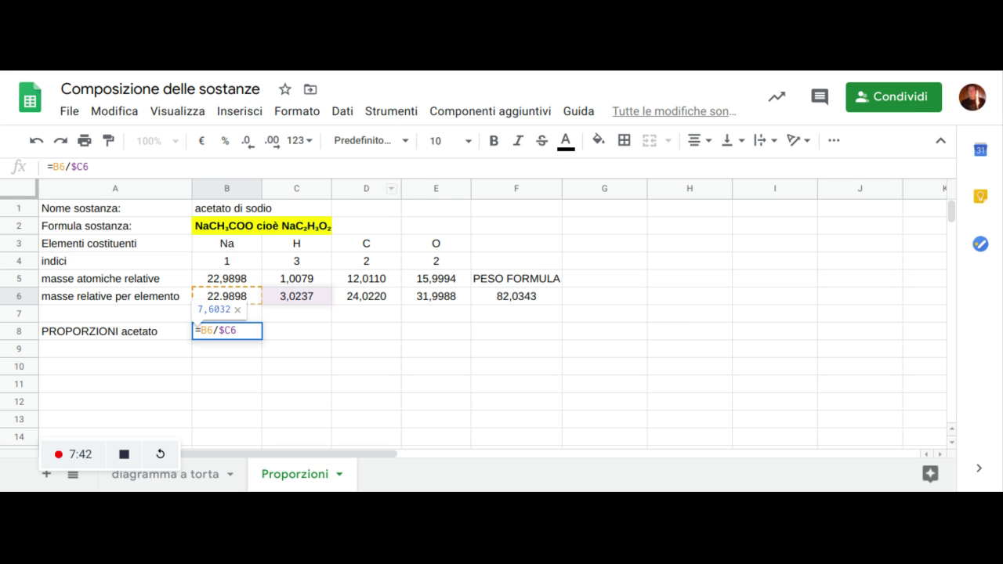
key(Return)
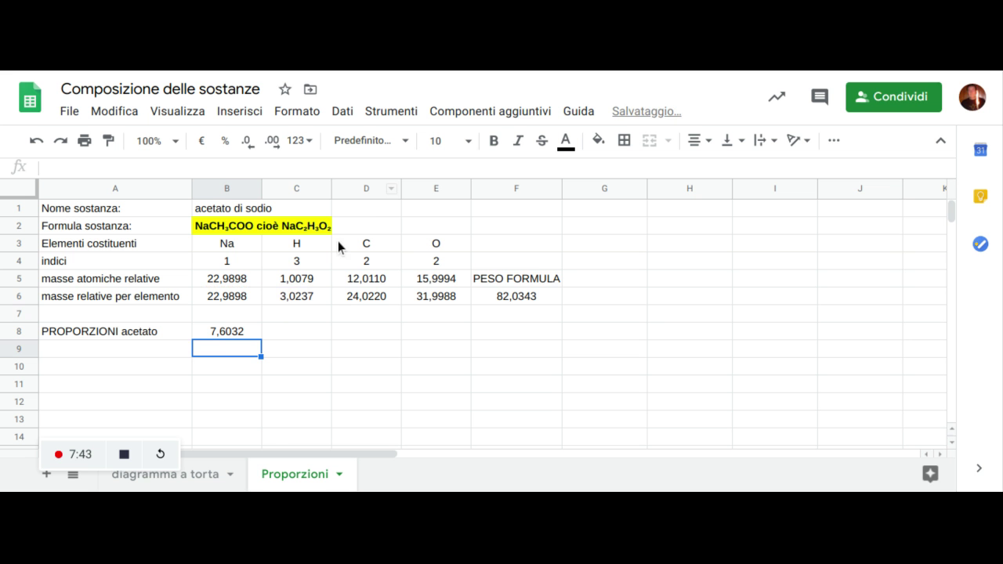
click(218, 333)
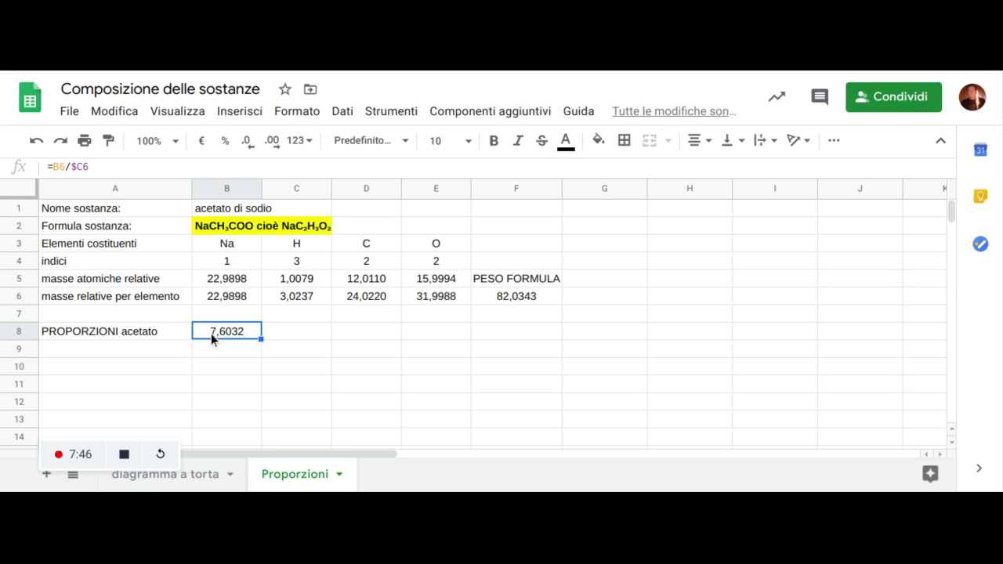
click(227, 310)
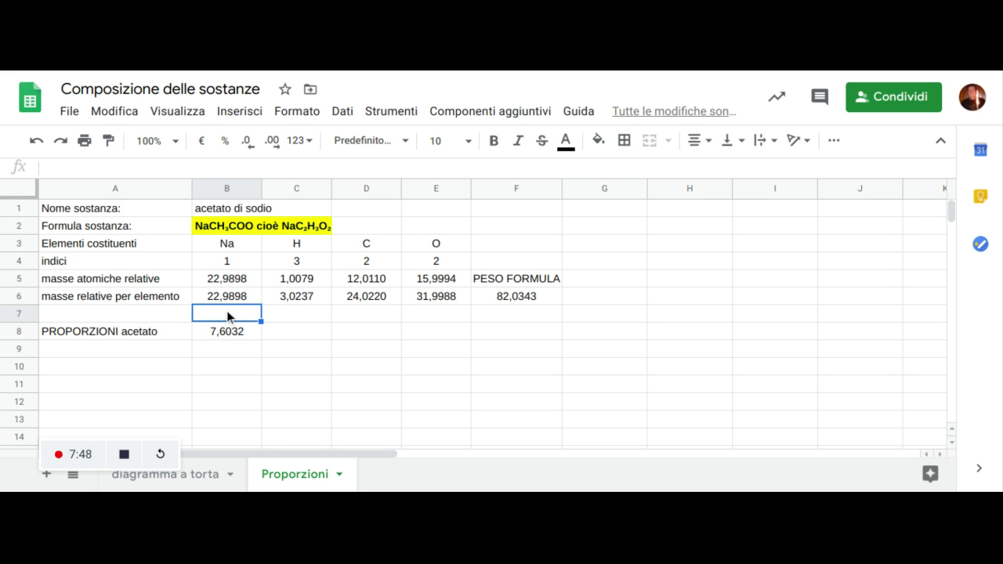
- Label cell B7 as Na:H above sodium's mass proportion
text(Na)
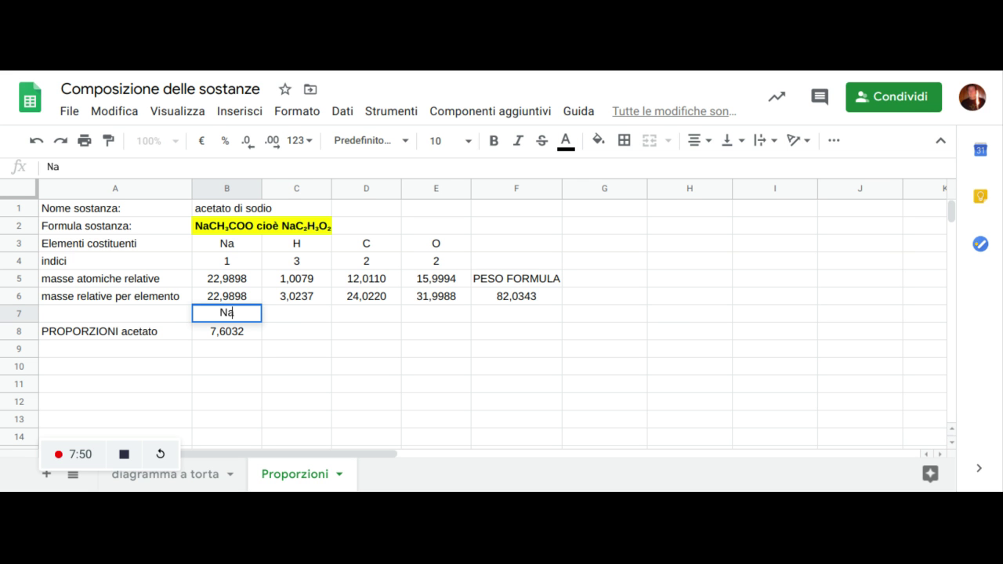
text(:H)
click(235, 262)
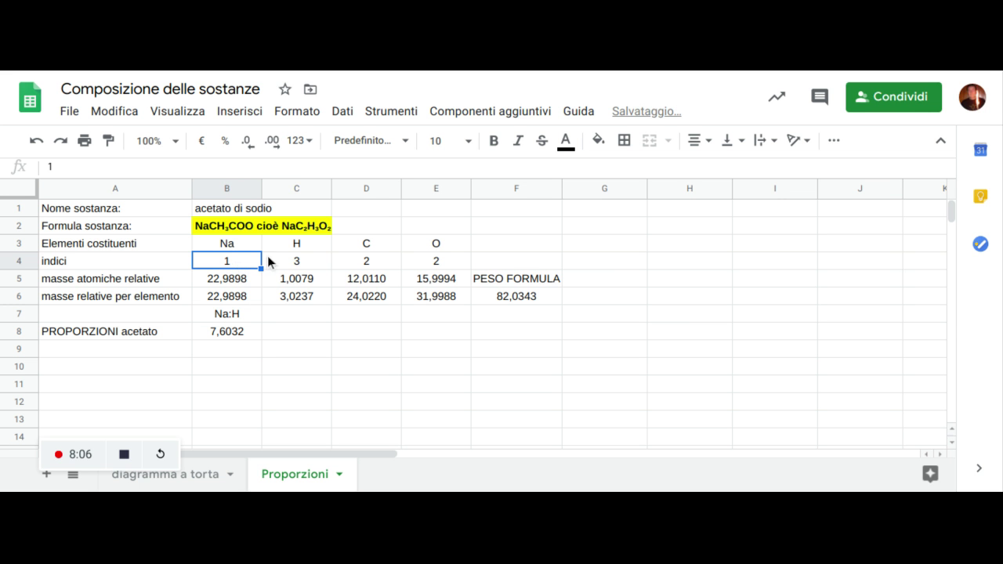
click(298, 263)
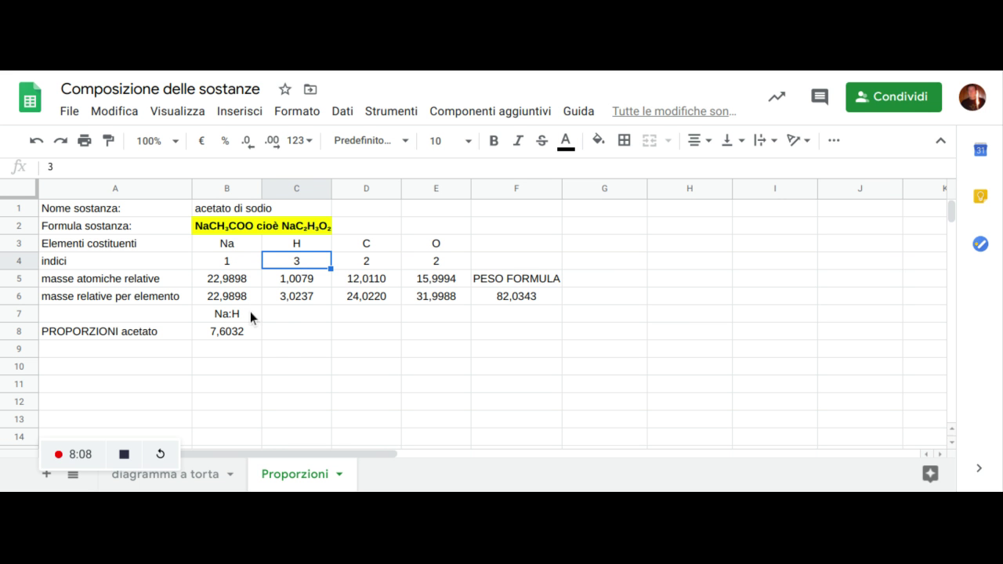
- Copy the proportion formula from B8 into C8:E8 for hydrogen, carbon and oxygen
click(291, 333)
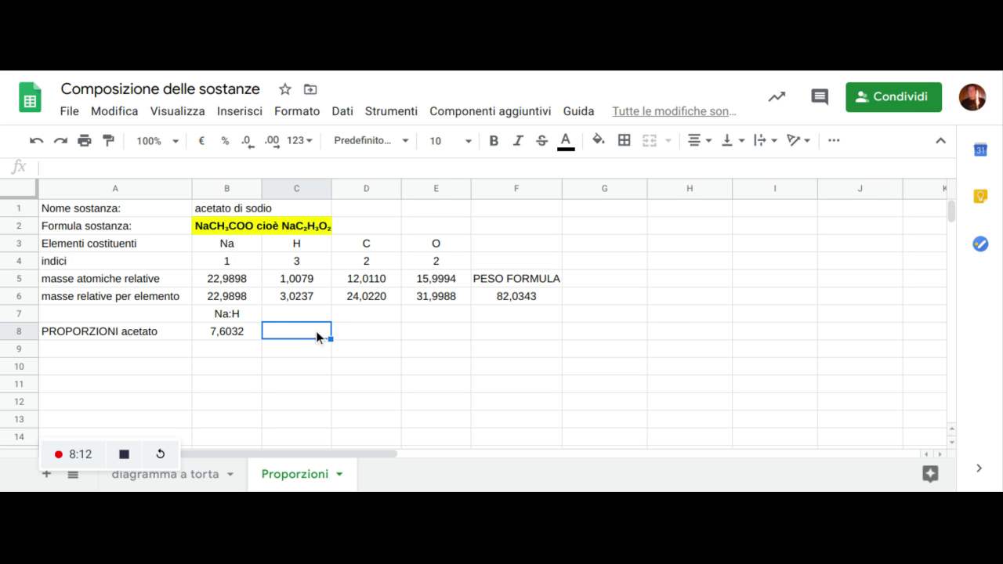
click(237, 329)
drag(261, 338, 424, 335)
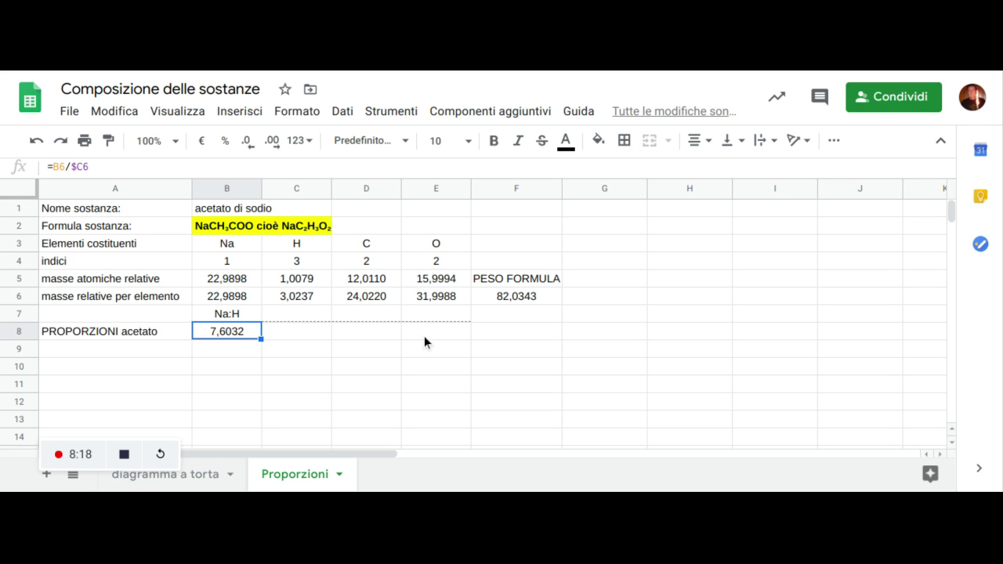
click(298, 332)
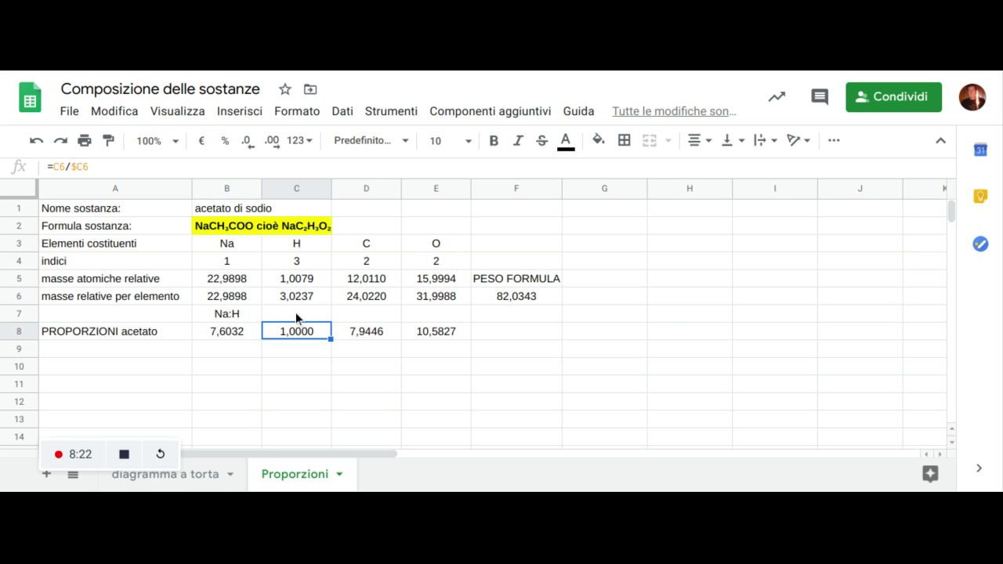
- Label the hydrogen and carbon proportions H:H in C7 and C:H in D7
click(295, 313)
text(H)
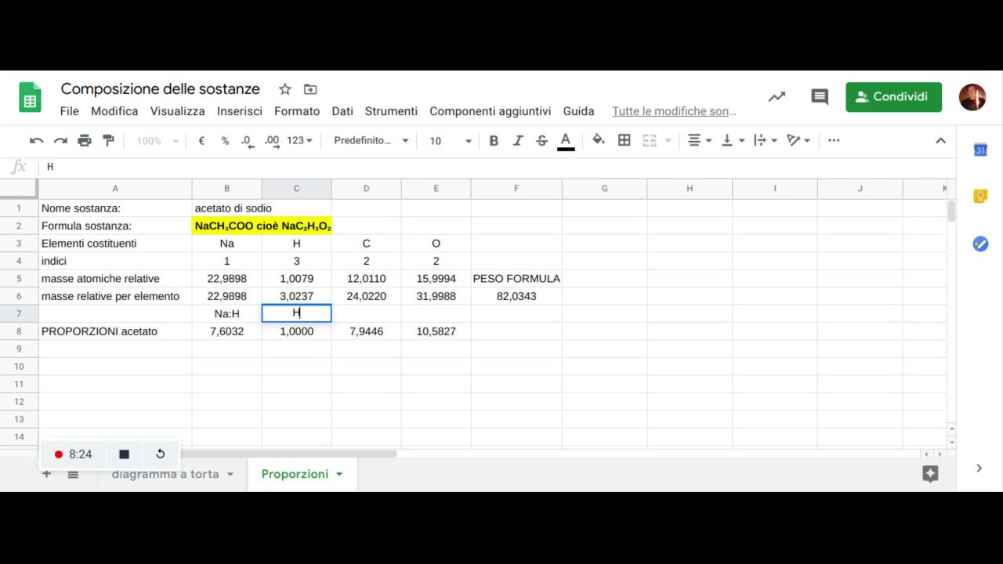
text(:H)
key(Tab)
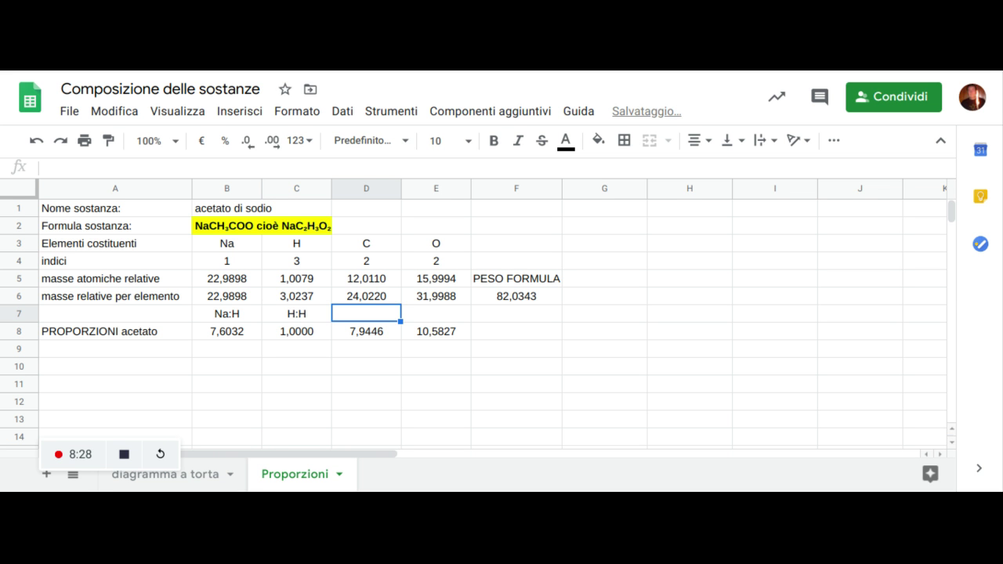
text(C:)
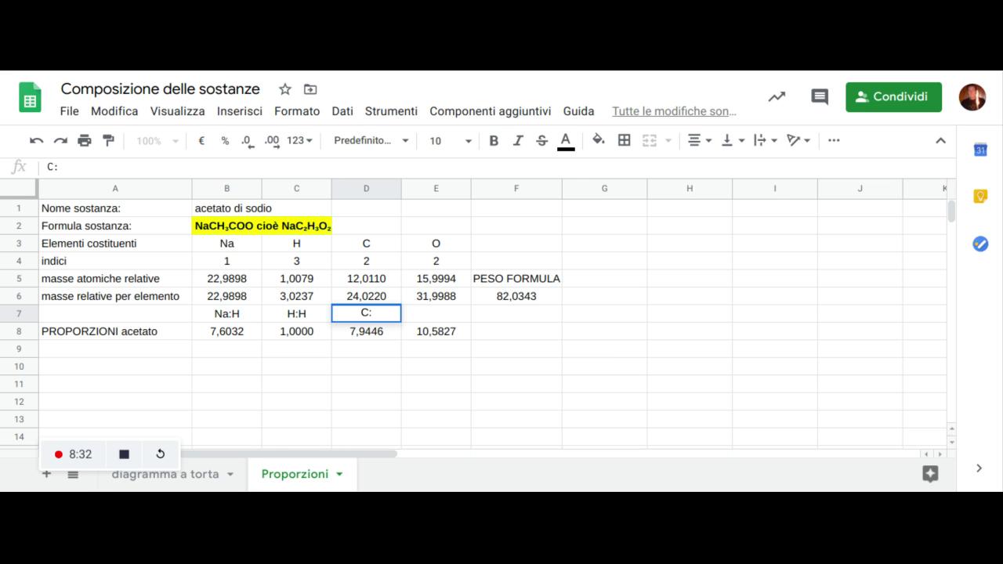
text(H)
key(Return)
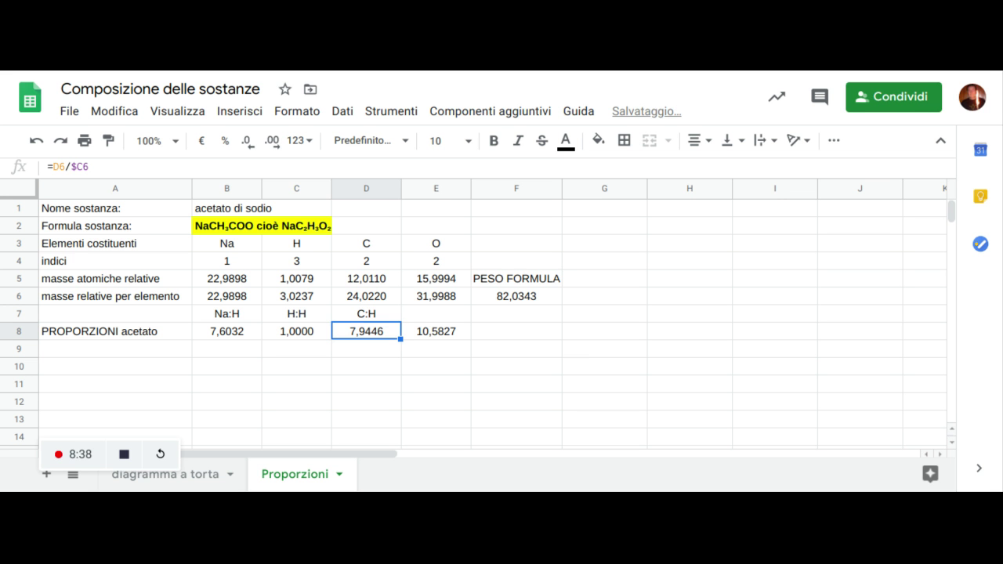
- Label the oxygen proportion O:H in cell E7
click(226, 331)
key(Right)
key(Right)
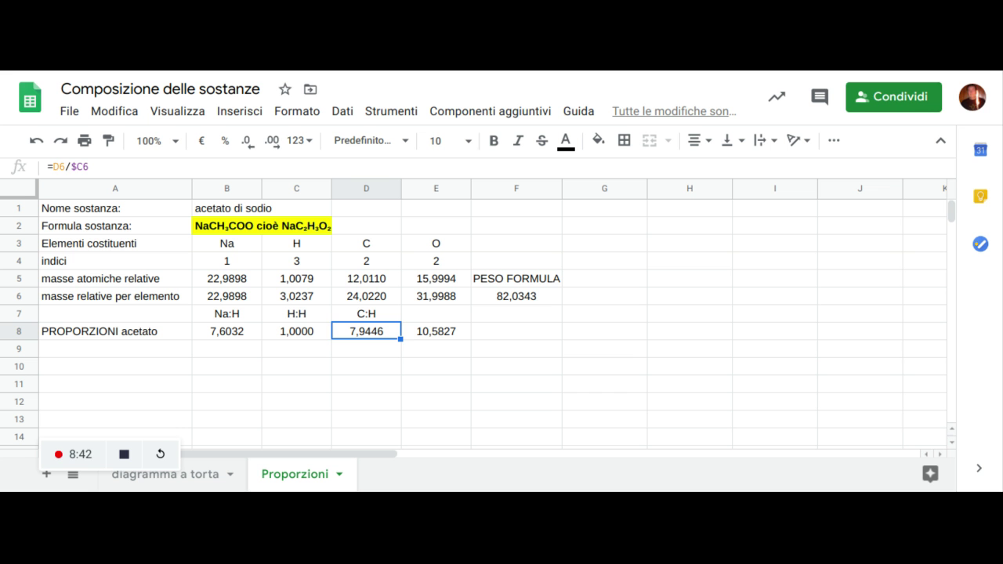
click(366, 314)
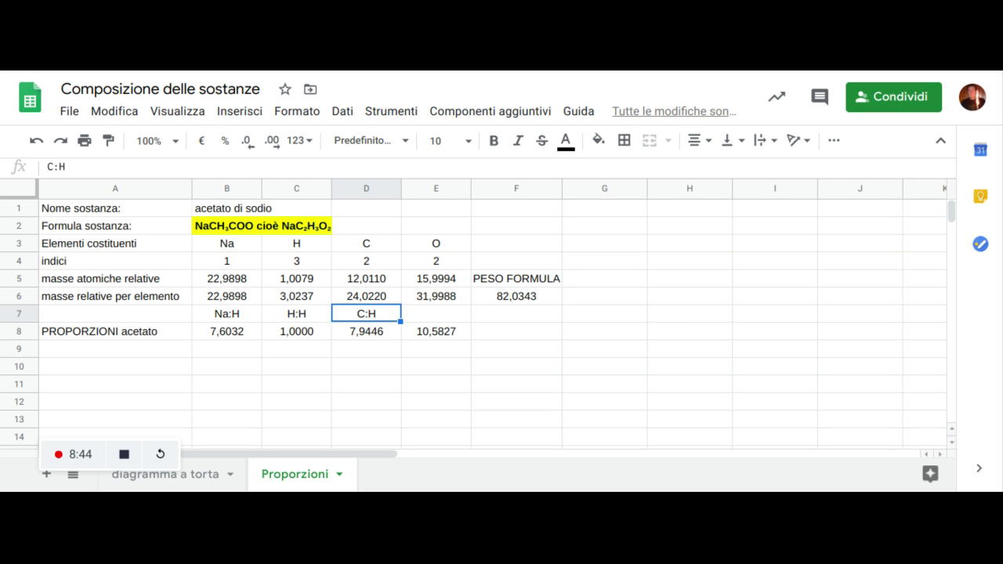
click(436, 313)
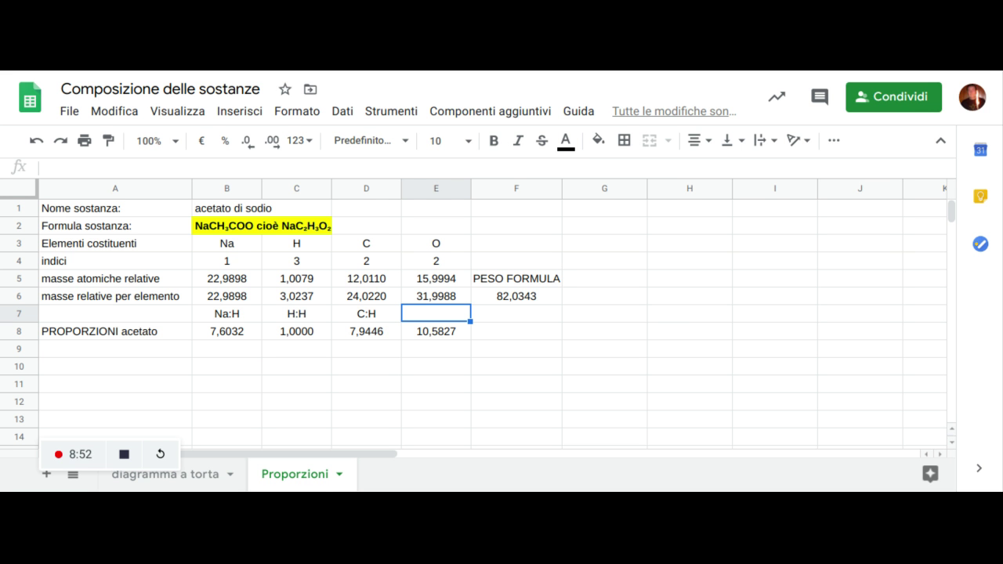
text(O:H)
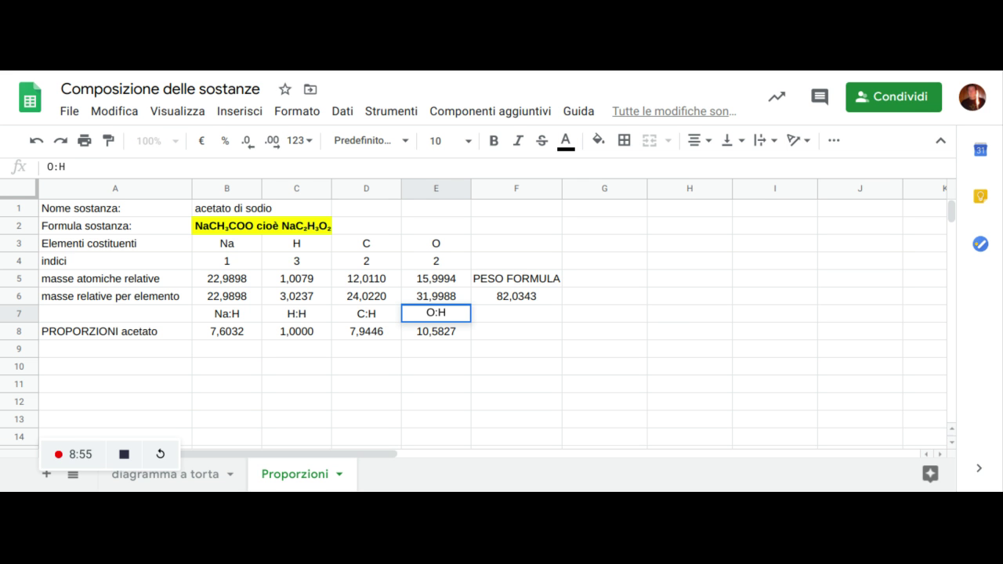
key(Return)
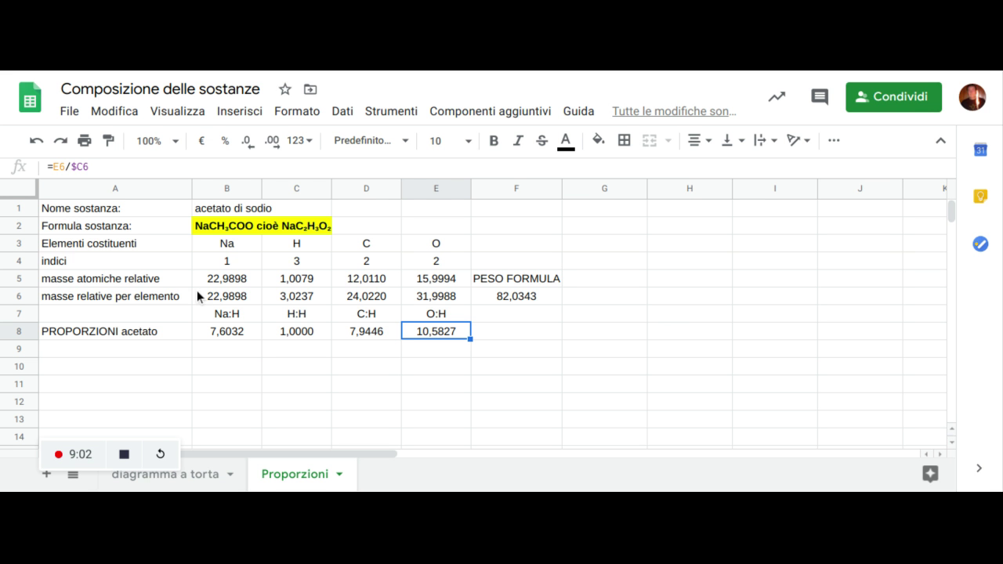
- Copy the bicarbonate proportions in A10:E10 of the diagramma a torta sheet and select A9 in the Proporzioni sheet as destination
click(232, 334)
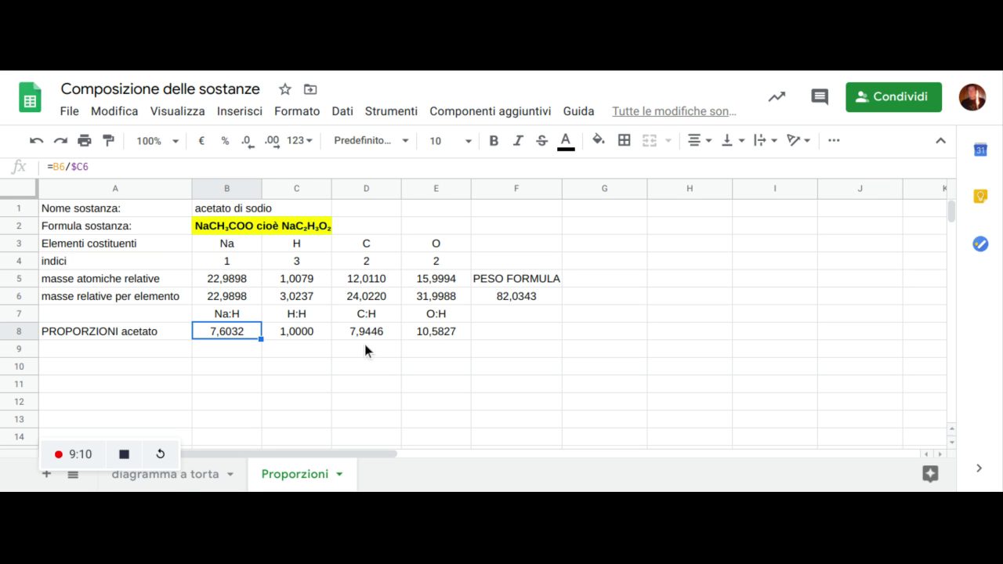
click(177, 481)
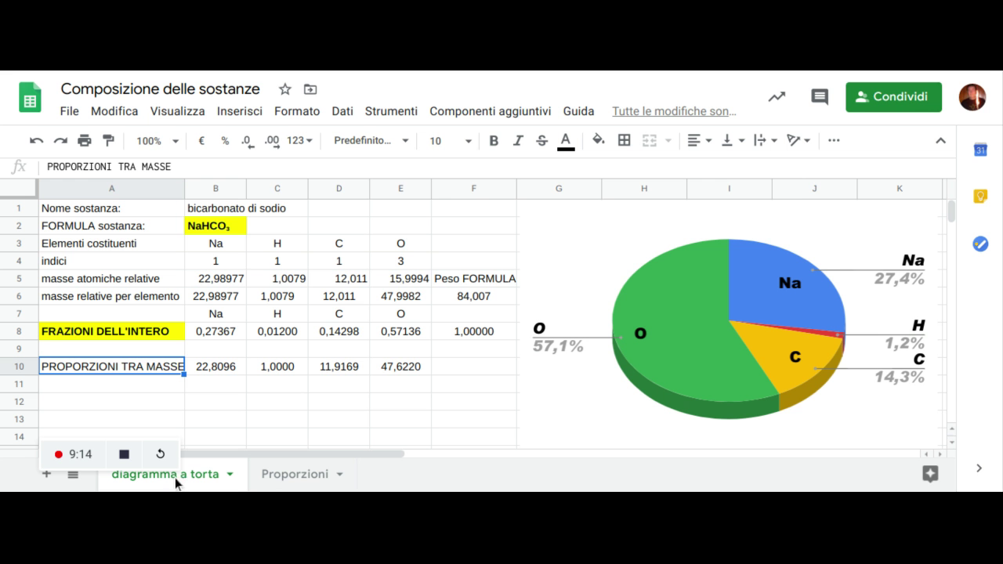
shift+click(394, 366)
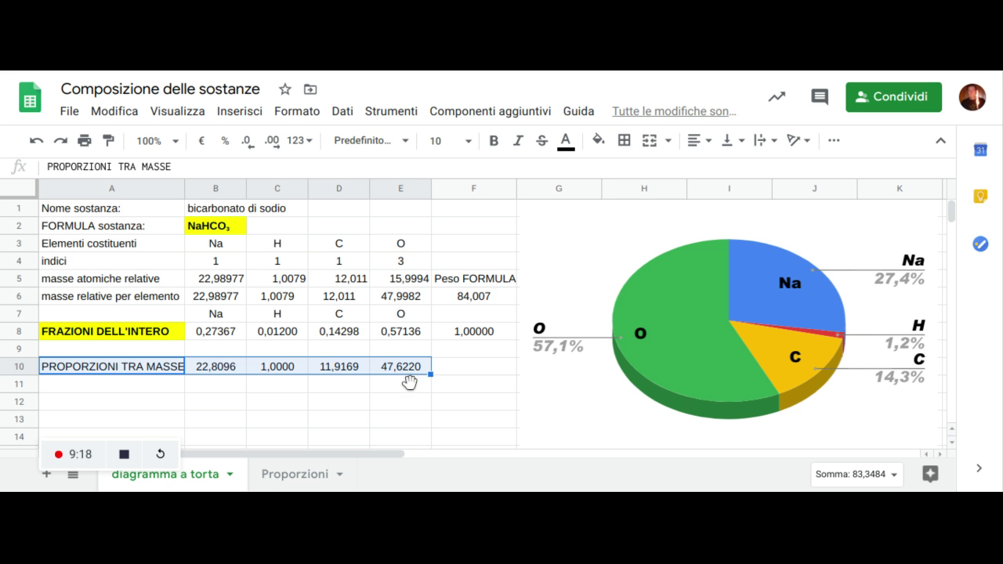
key(ctrl+c)
click(292, 476)
click(119, 352)
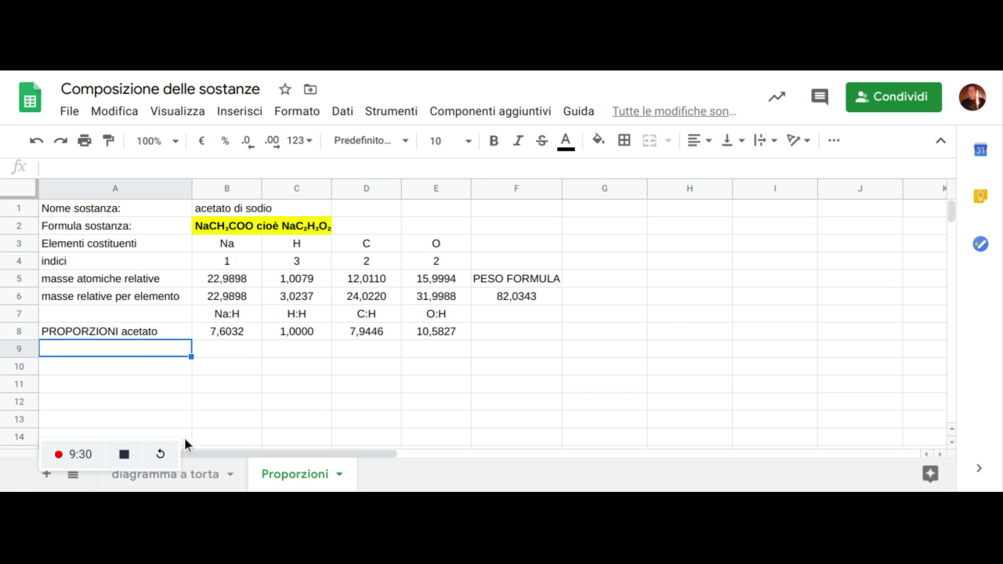
- Recopy A10:E10 from the diagramma a torta sheet and paste it as values only at A9 in the Proporzioni sheet
click(205, 481)
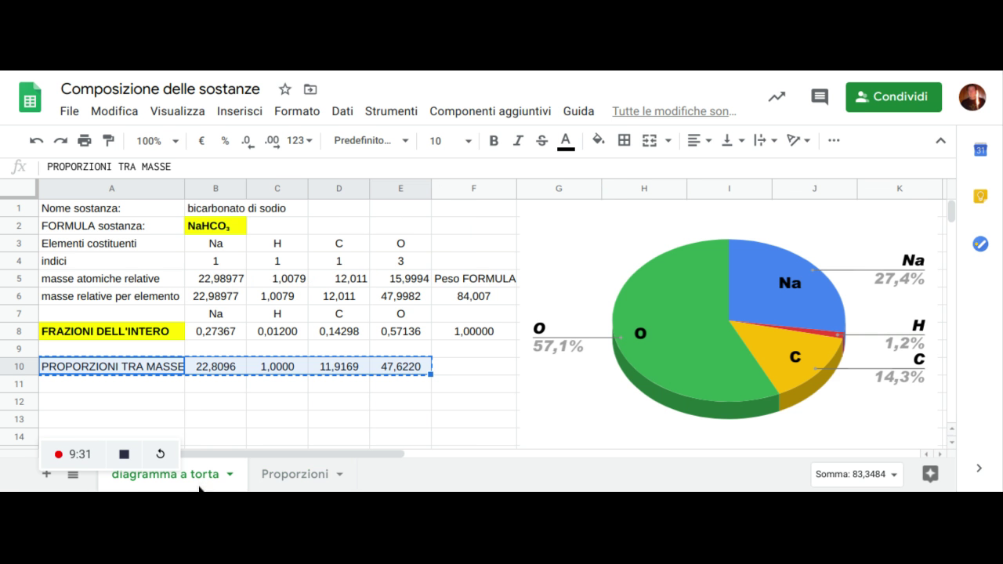
right_click(276, 365)
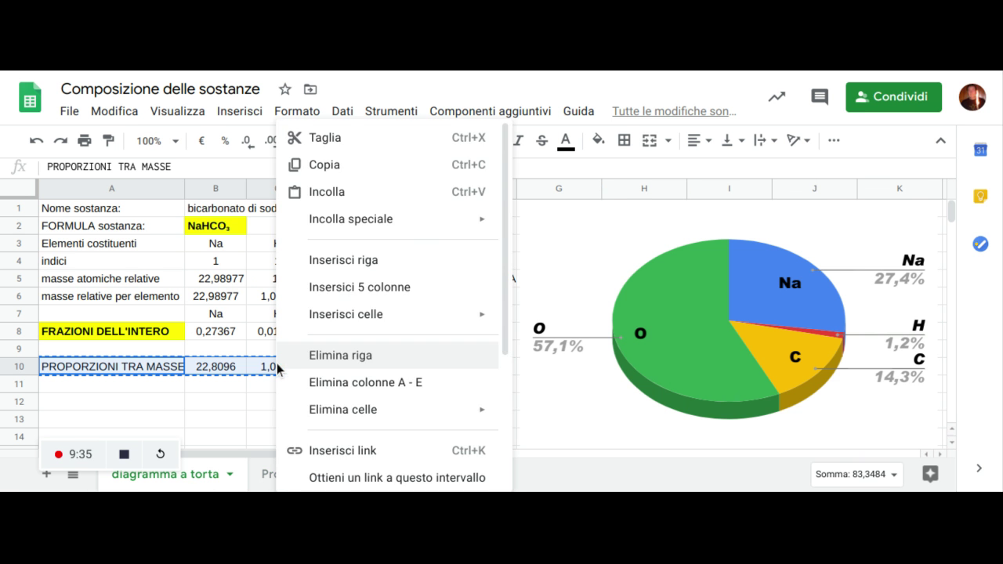
click(331, 164)
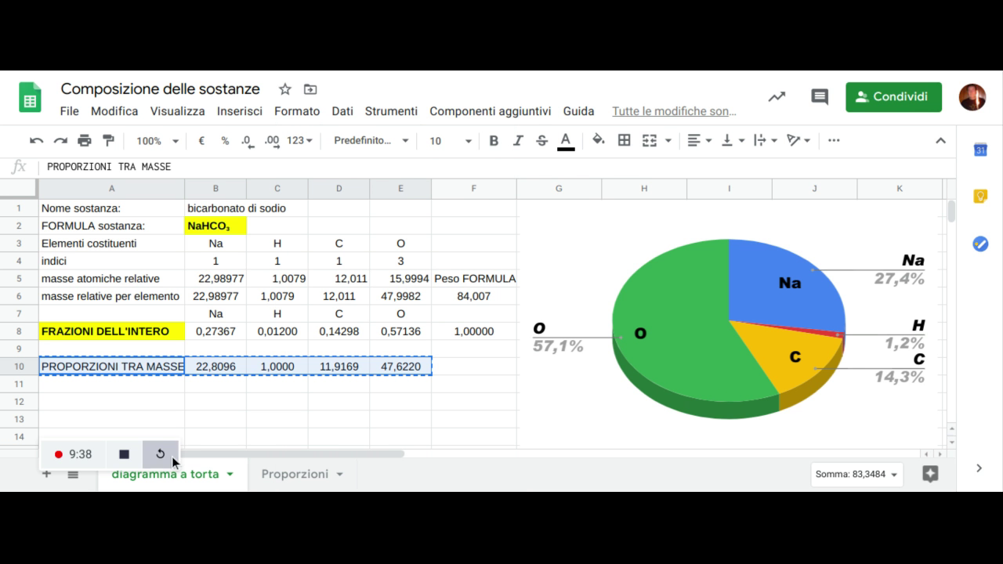
click(284, 480)
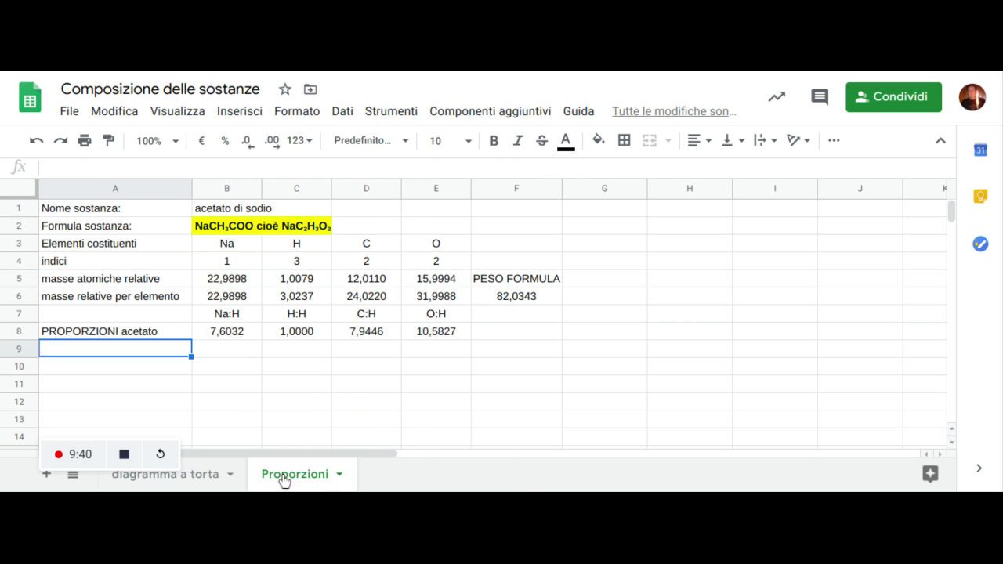
right_click(132, 350)
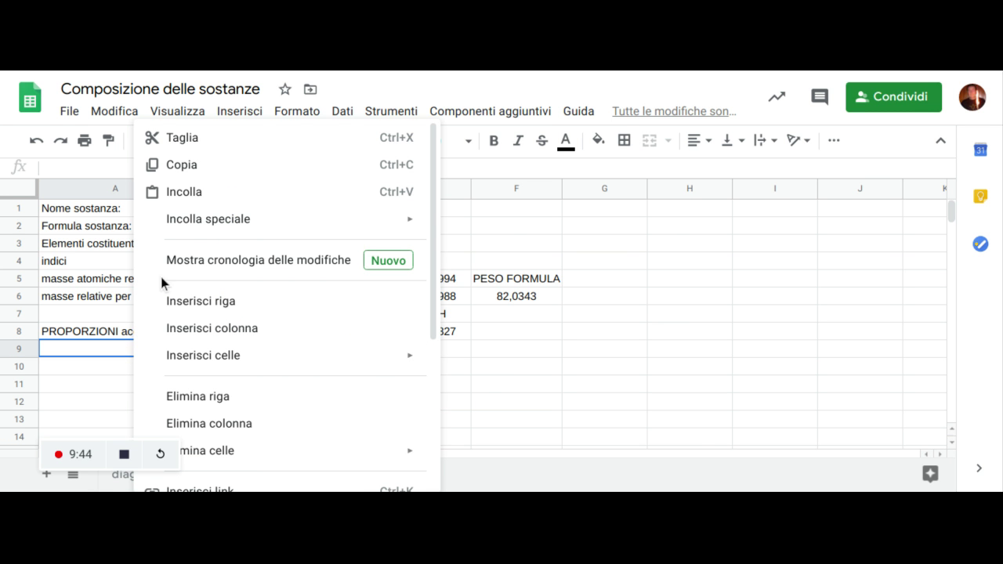
mouse_move(242, 220)
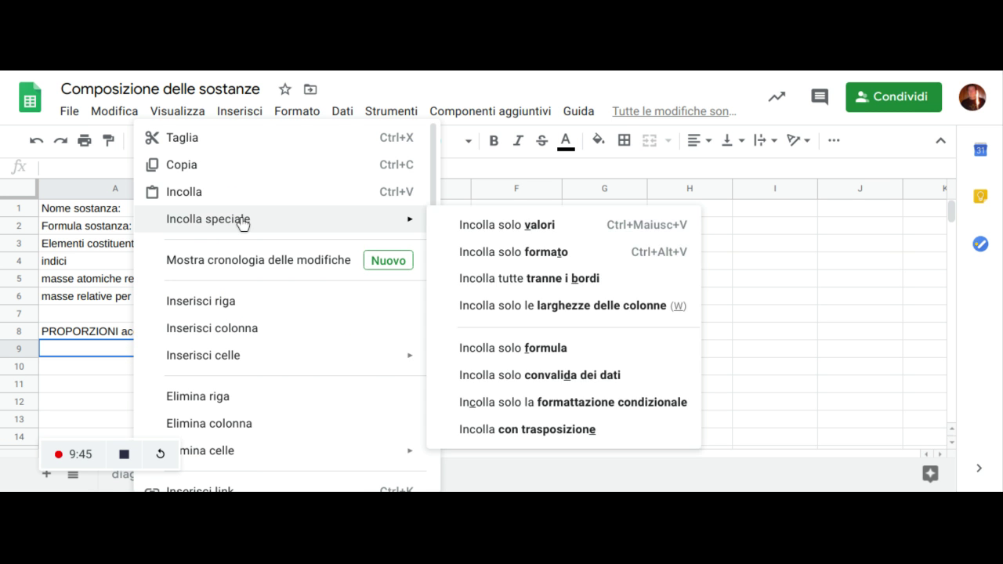
click(495, 228)
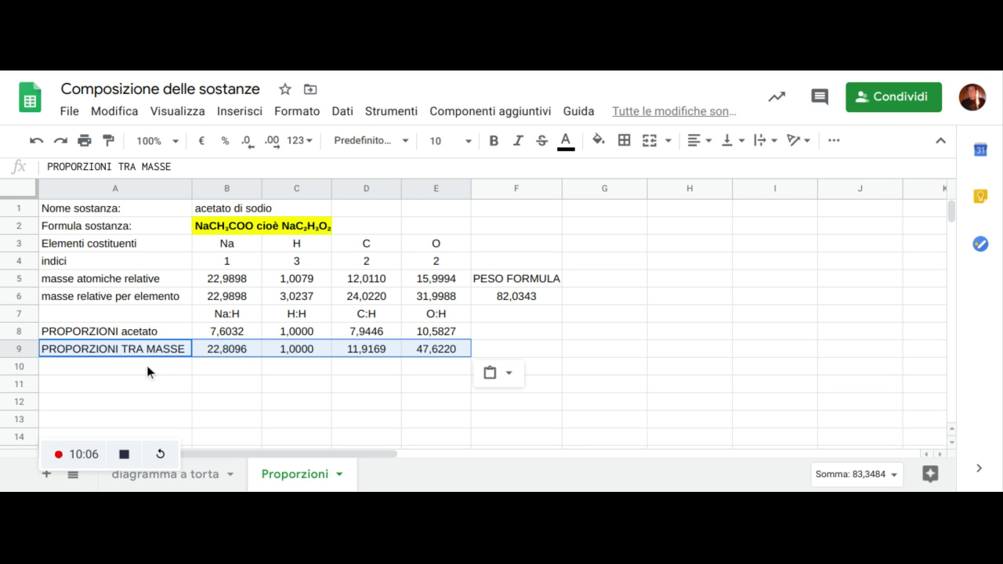
- Change the row label in A9 to PROPORZIONI bicarbonato
click(225, 363)
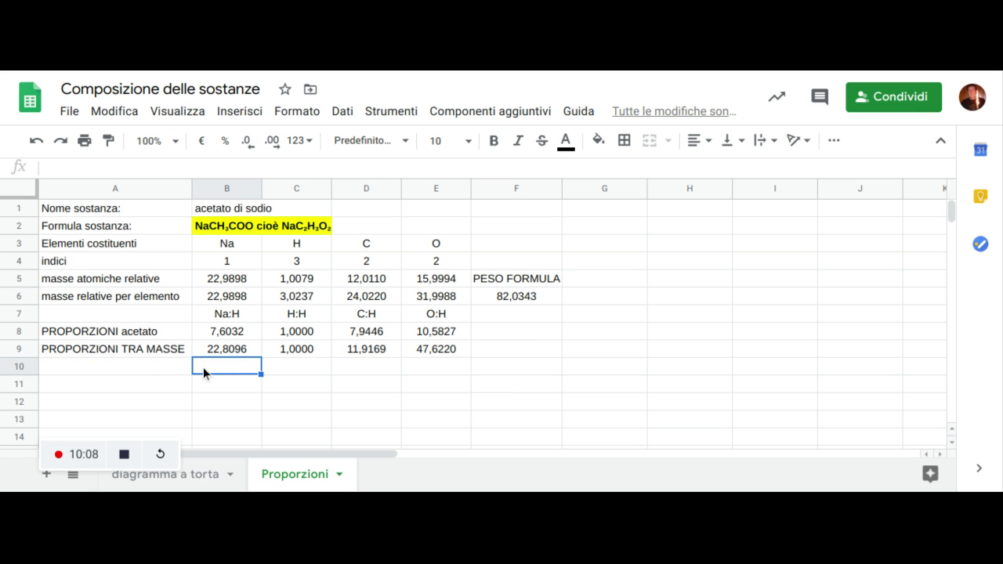
click(162, 351)
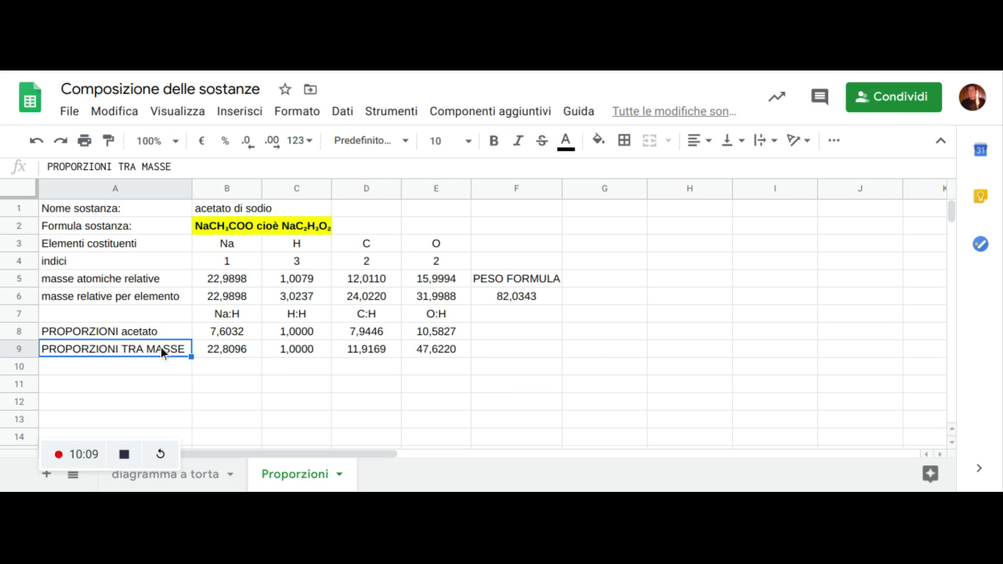
click(174, 166)
drag(174, 166, 119, 166)
text(bicarbonato)
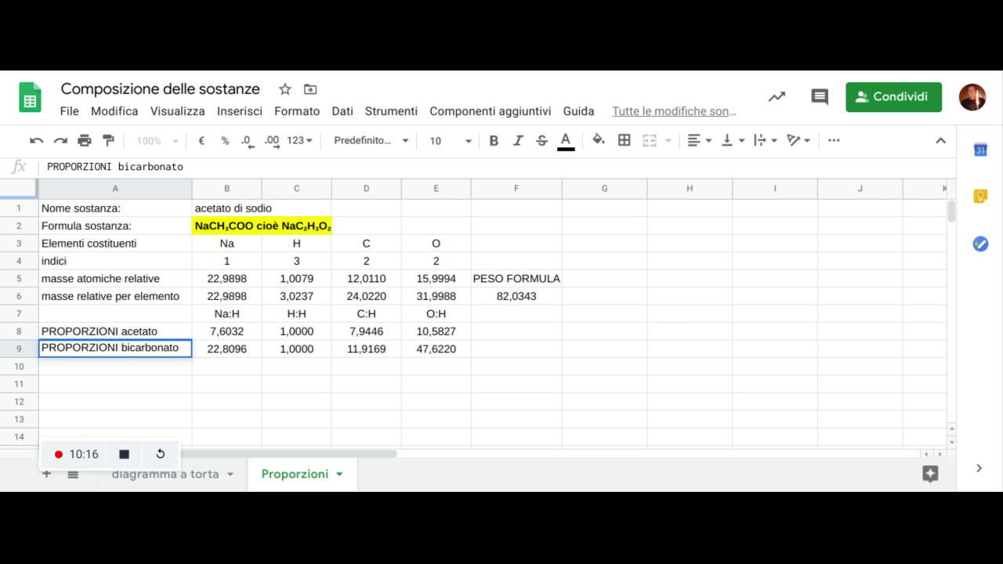
key(Return)
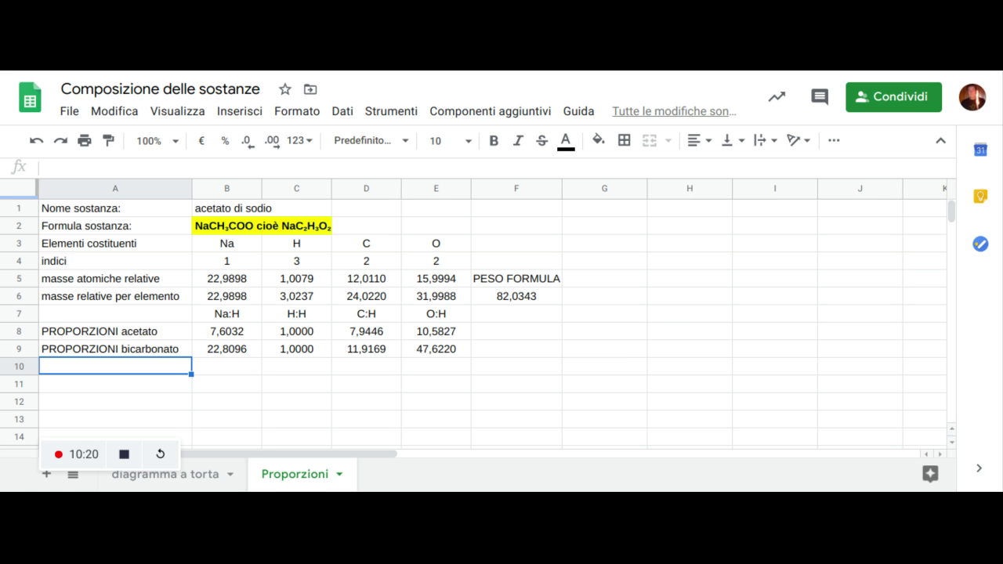
- Enter the row label bicarbonato:acetato in cell A10
click(226, 365)
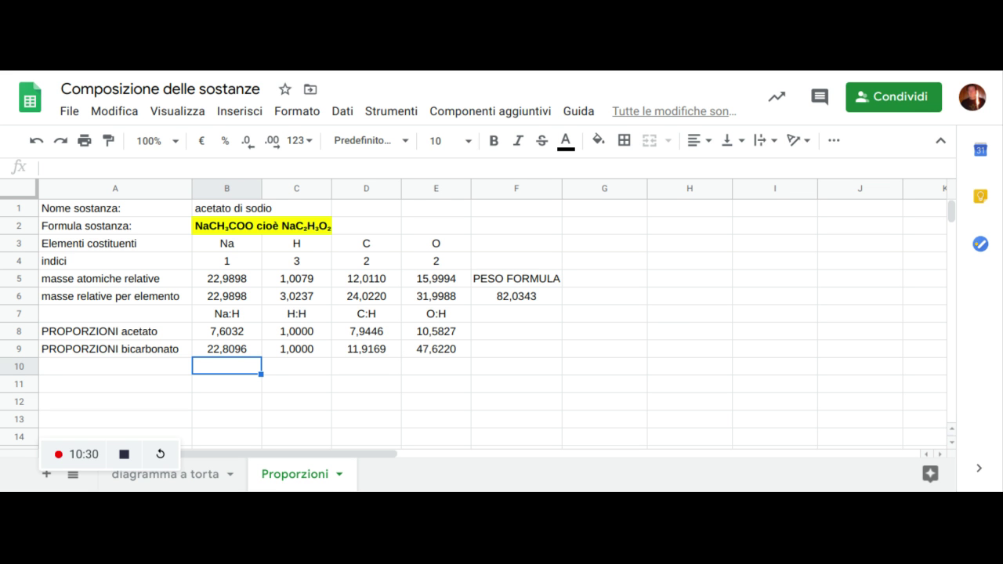
key(Left)
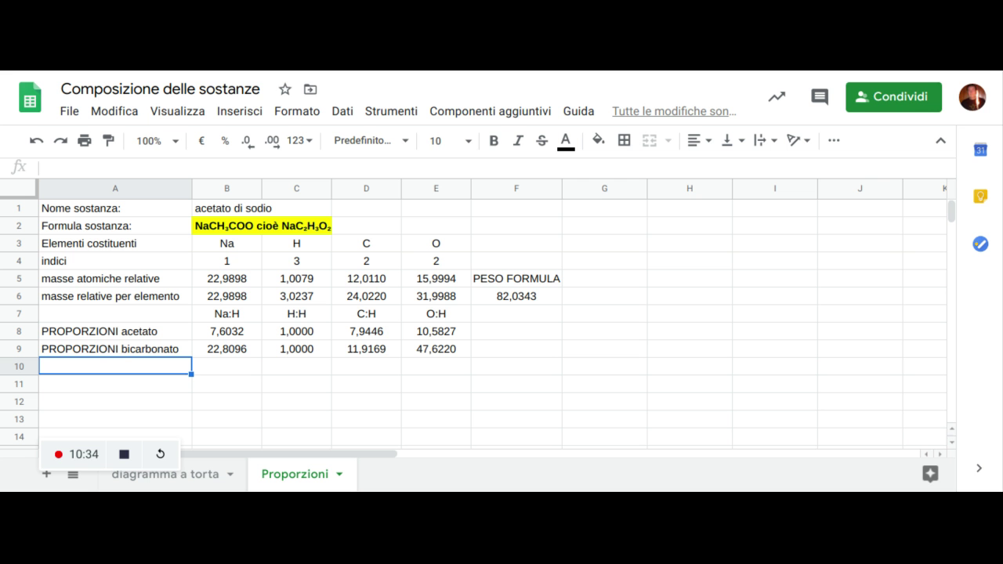
text(bica)
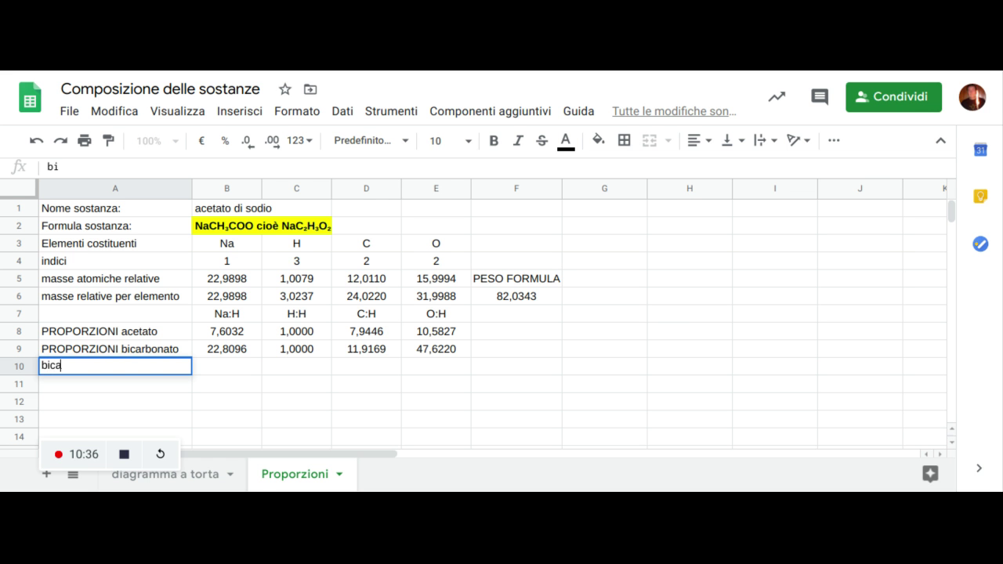
text(rbonato)
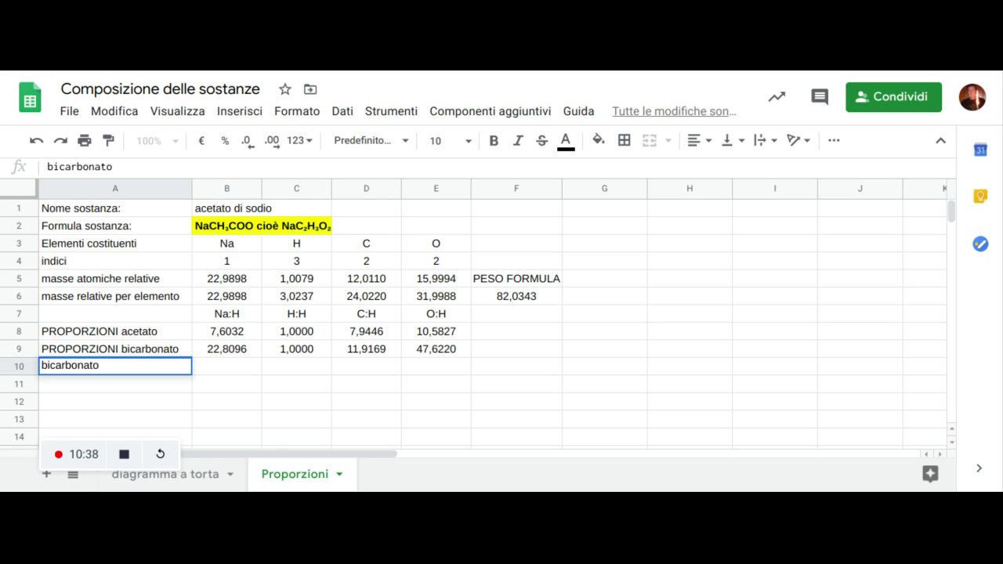
text(:acetato)
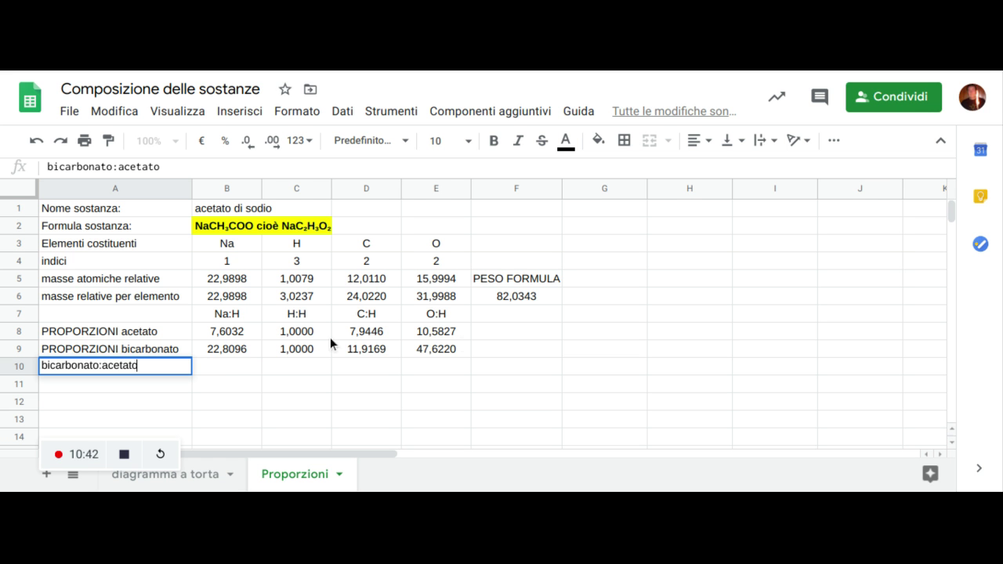
- Enter a formula in B10 that divides the bicarbonate Na:H proportion by the acetate one, =B9/B8
key(Tab)
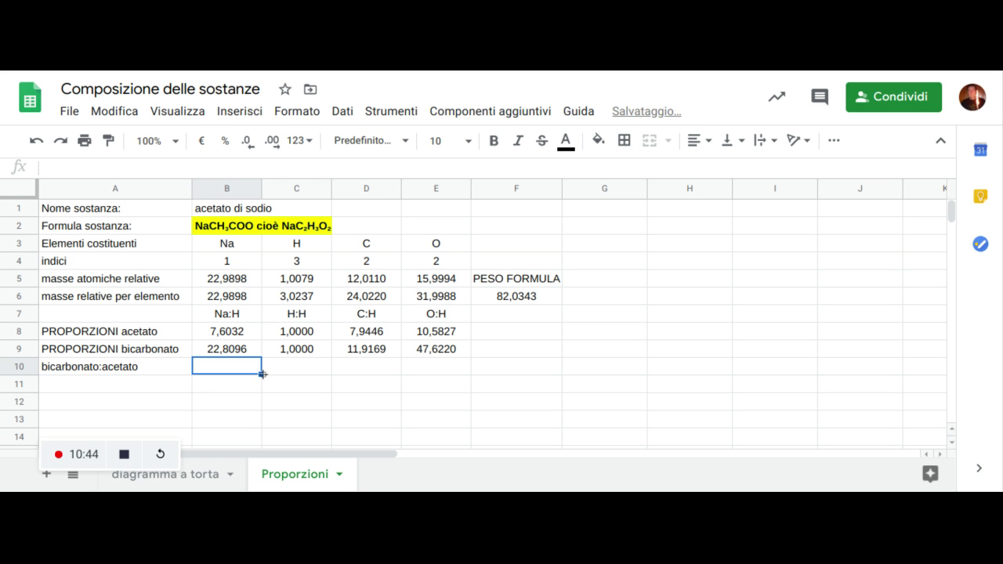
text(=)
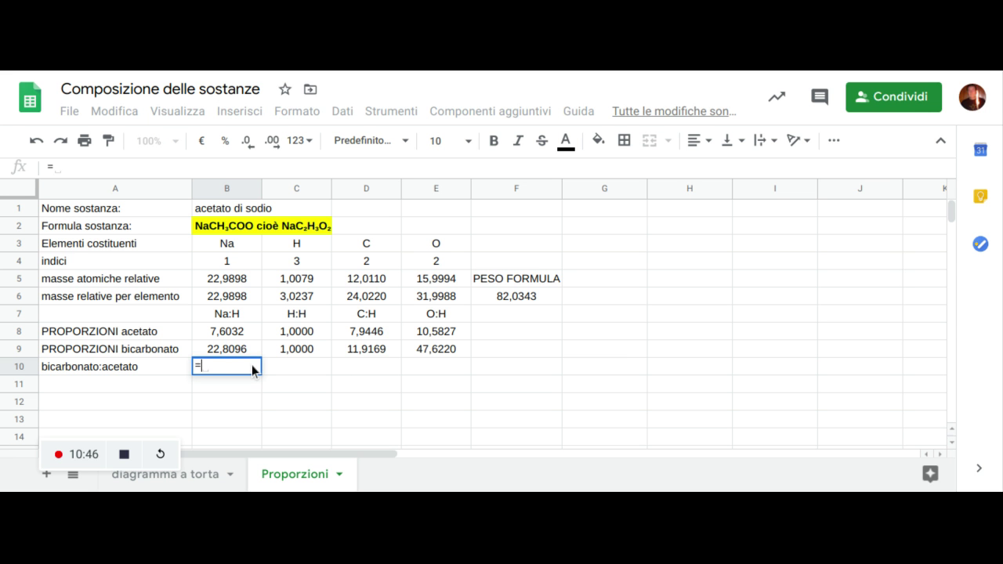
click(236, 347)
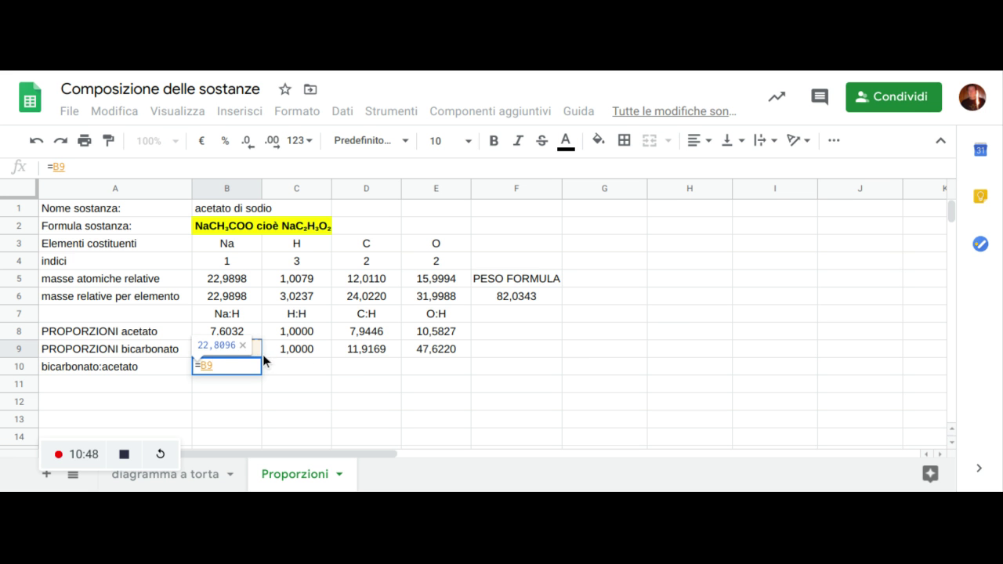
text(/)
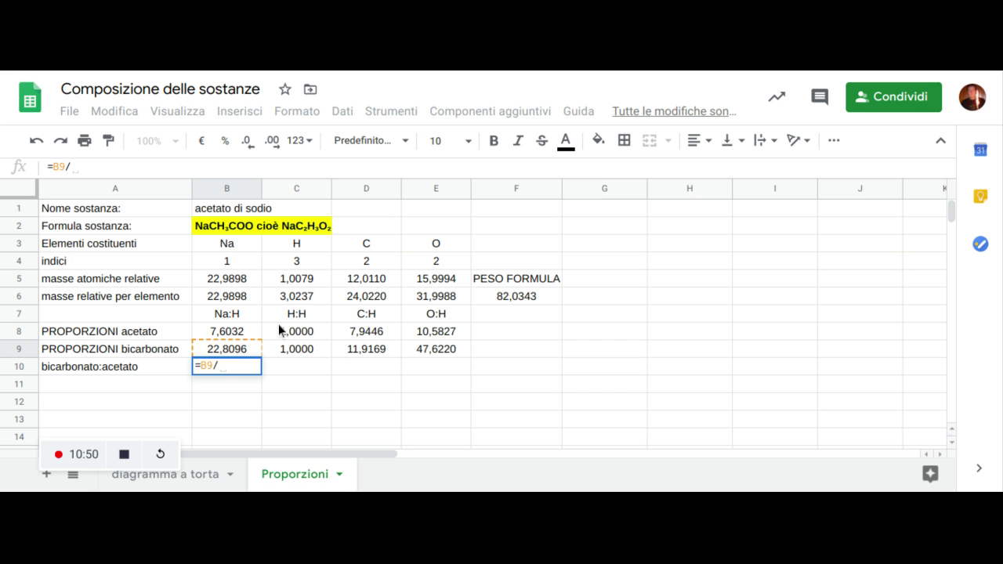
click(247, 335)
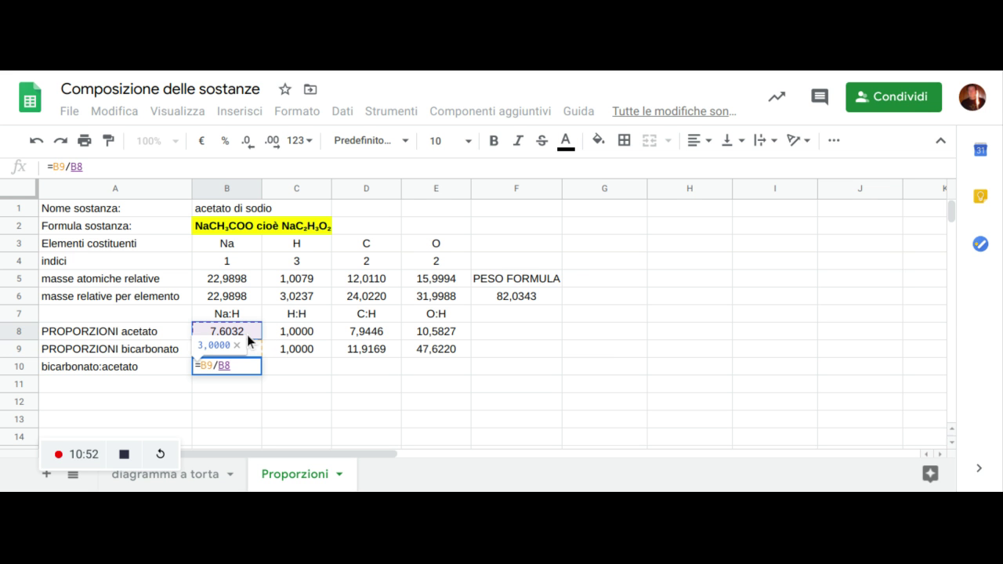
key(Return)
- Copy the ratio formula from B10 into C10:E10
click(227, 366)
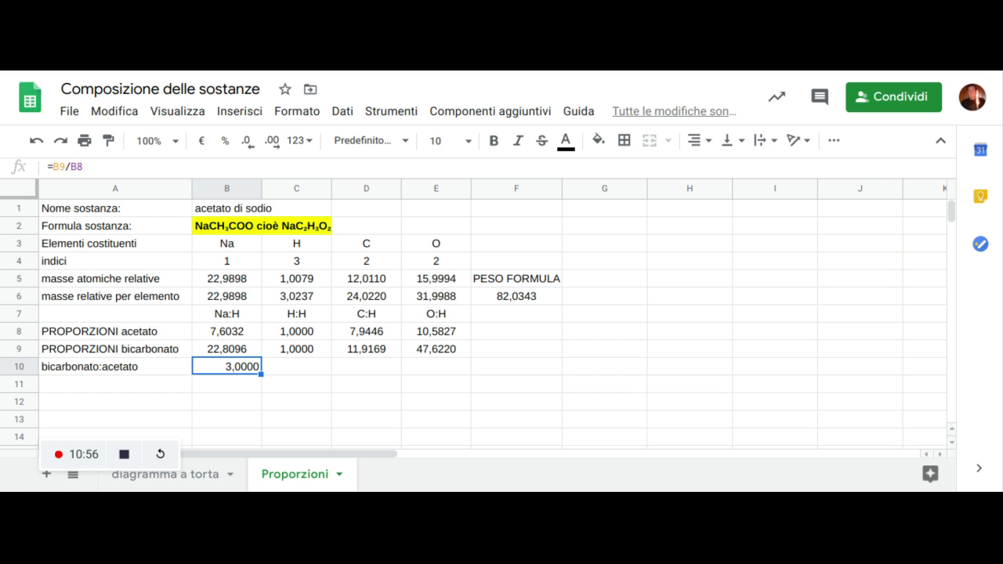
key(ctrl+c)
key(Right)
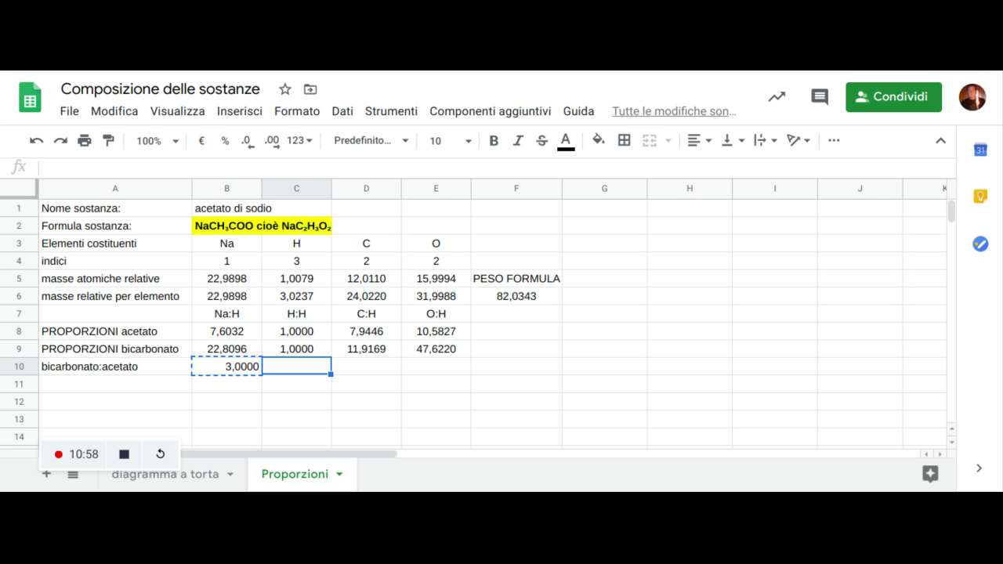
key(shift+Right)
key(shift+Right)
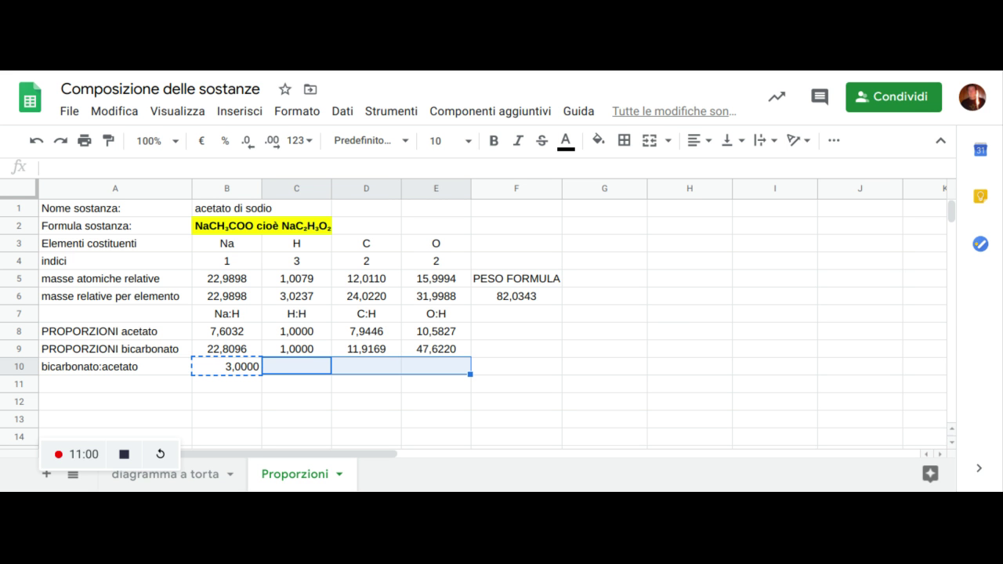
key(ctrl+v)
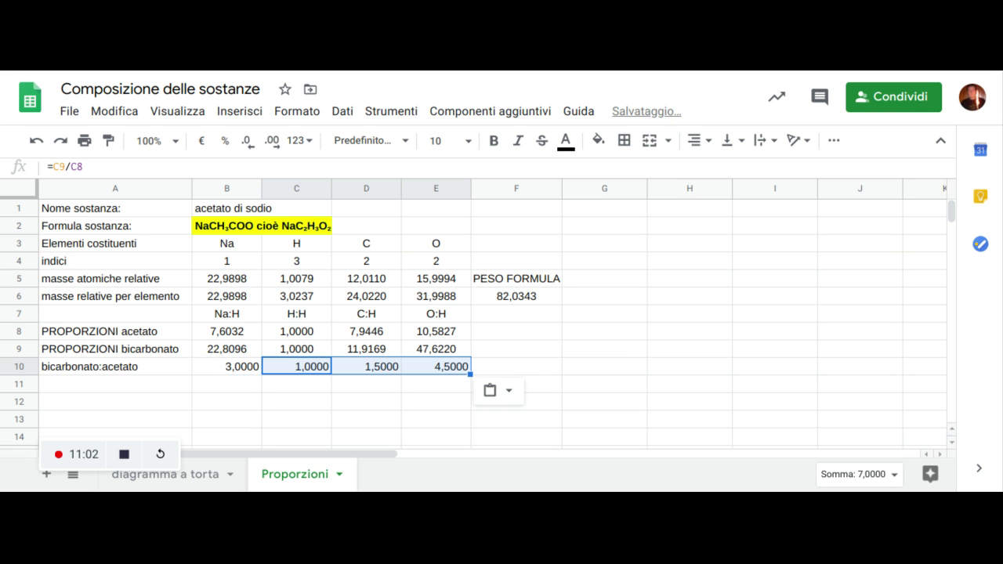
- Center the bicarbonato:acetato ratios in B10:E10 horizontally
key(Left)
key(Left)
key(Right)
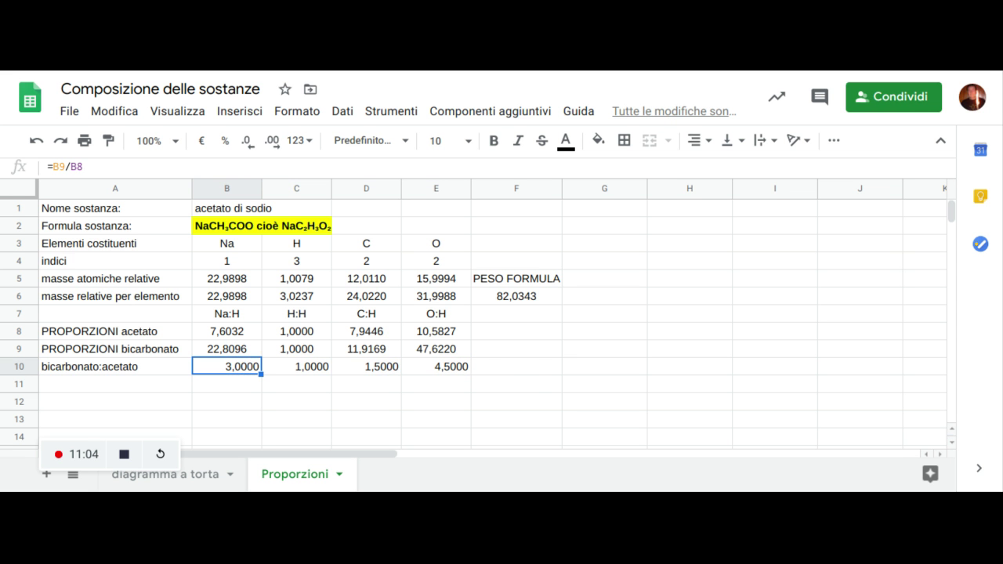
key(shift+Right)
key(shift+Right)
key(shift+Right)
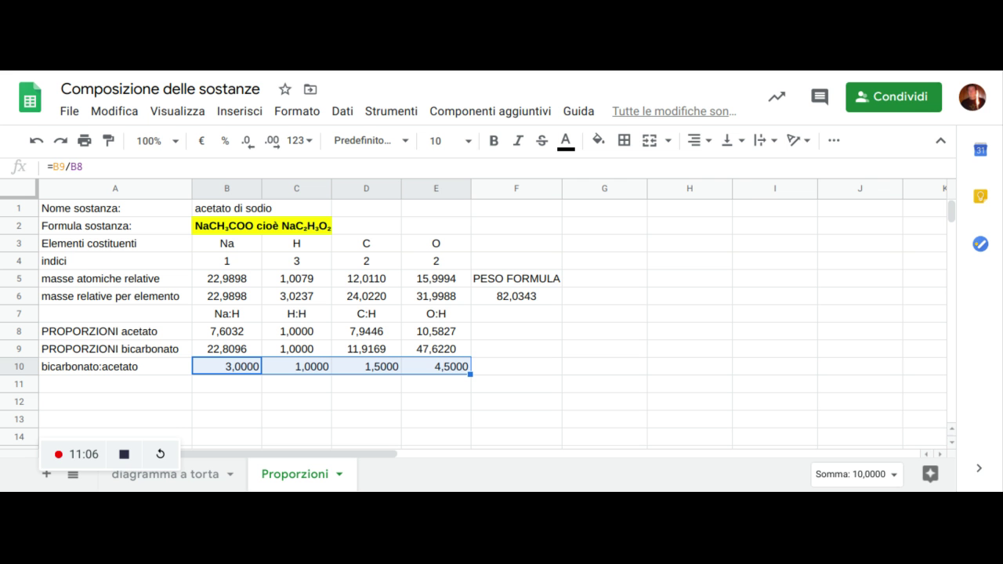
click(697, 141)
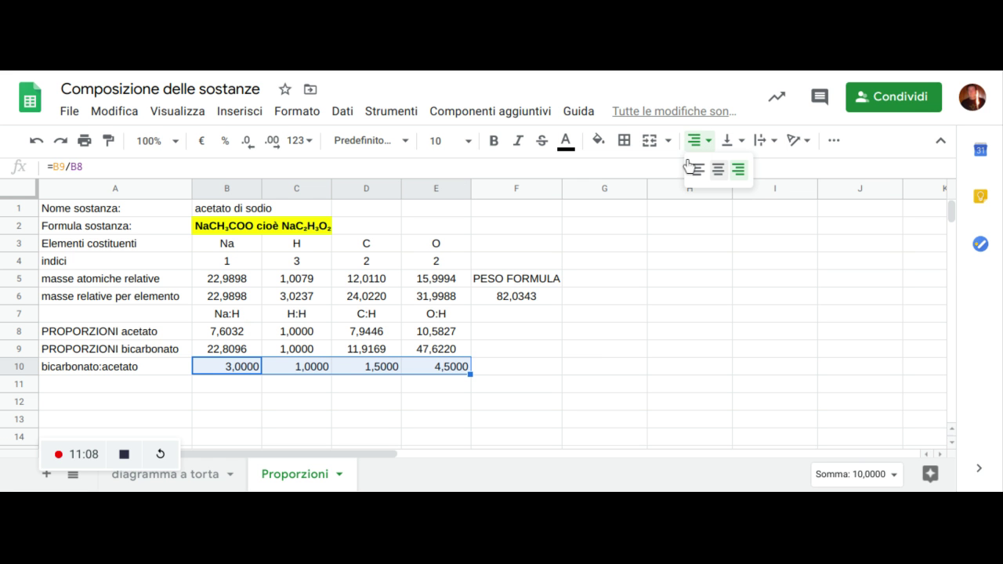
click(718, 169)
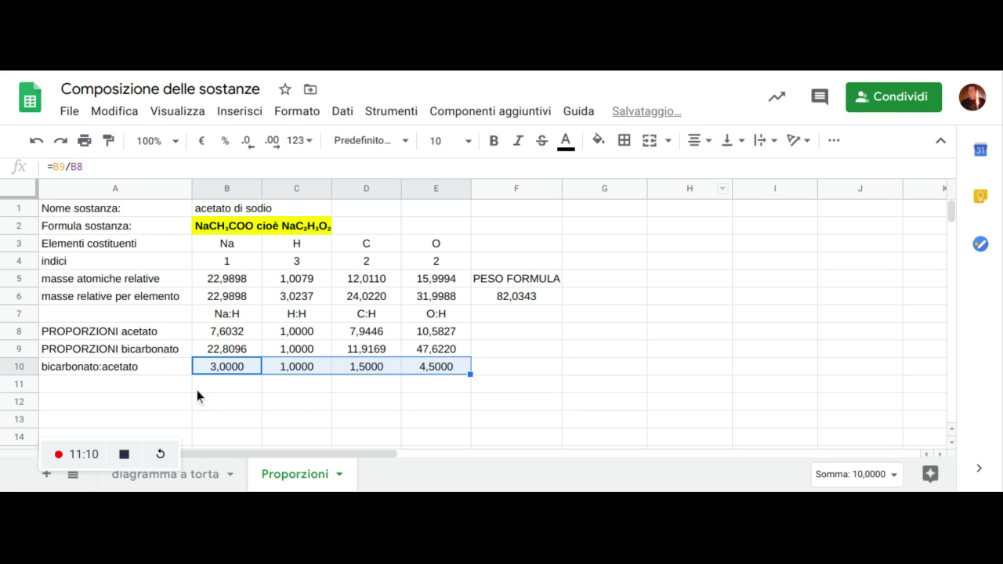
click(239, 386)
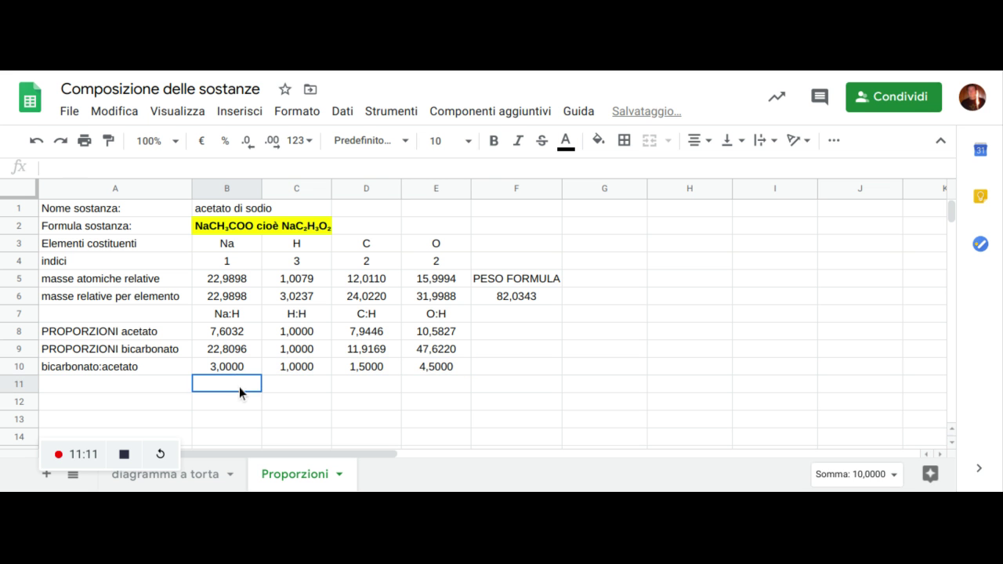
- Examine the bicarbonato:acetato ratios for sodium, carbon and oxygen in row 10
click(244, 345)
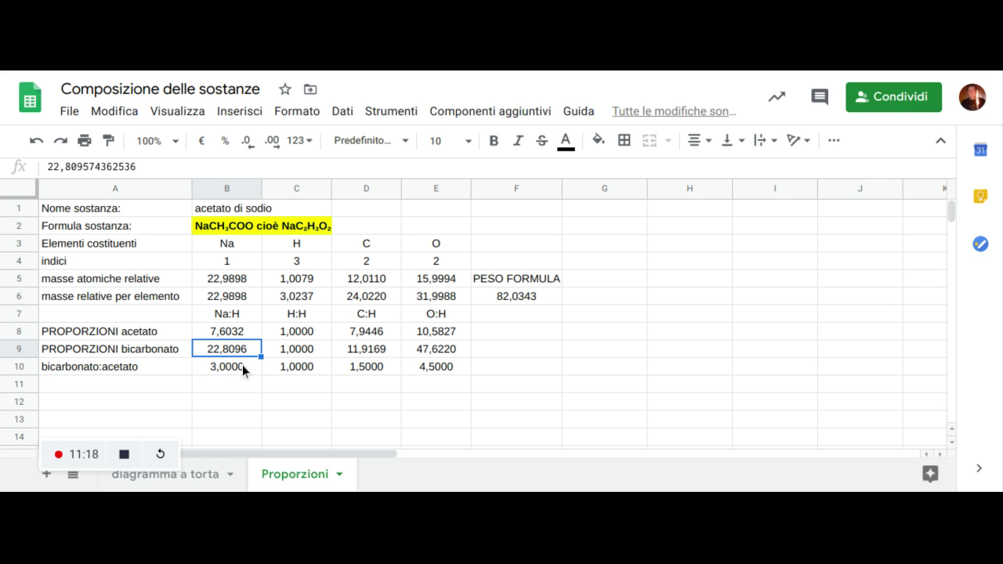
click(242, 366)
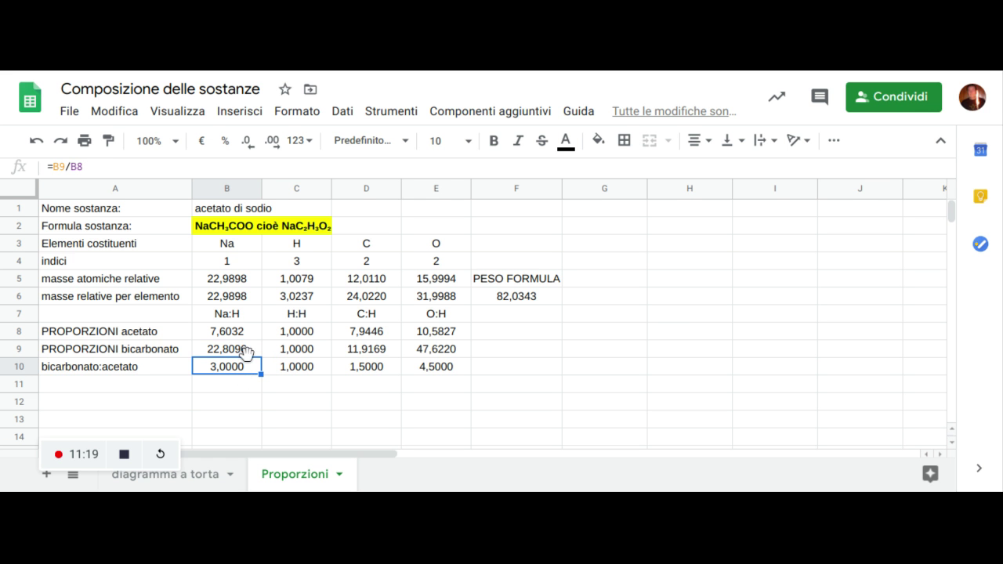
click(369, 367)
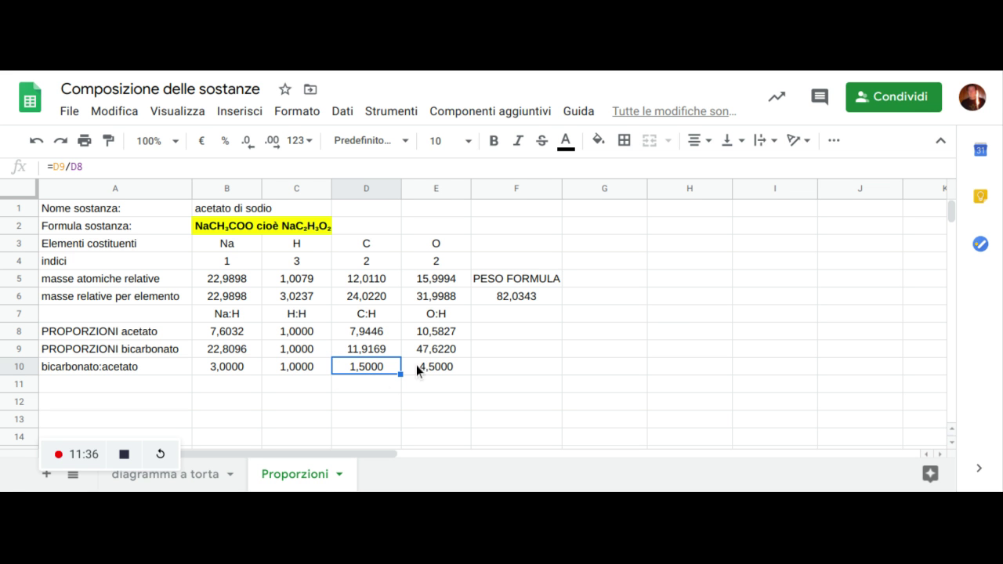
click(447, 367)
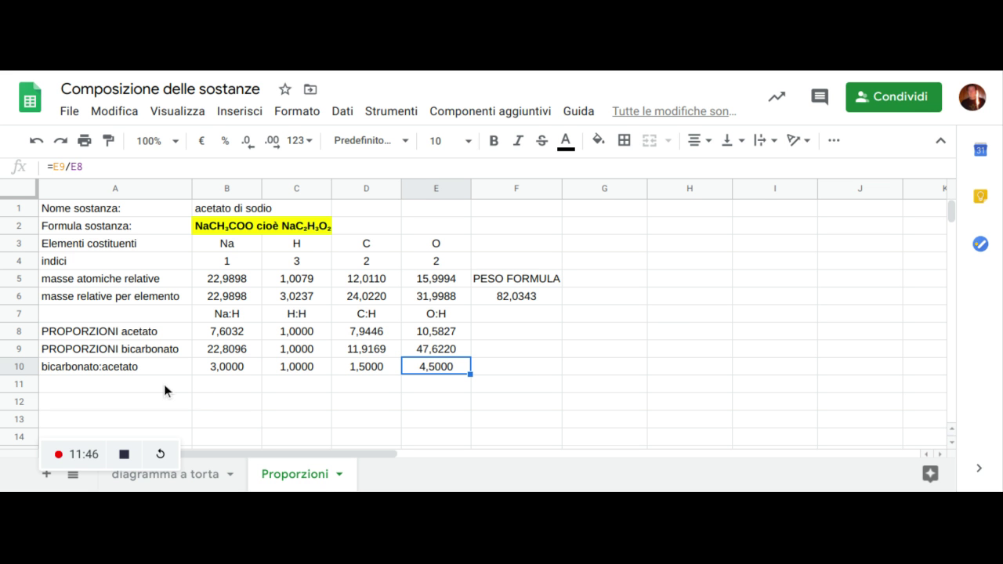
- Set the empty cells B11:E11 below the ratios to centered horizontal alignment
click(238, 385)
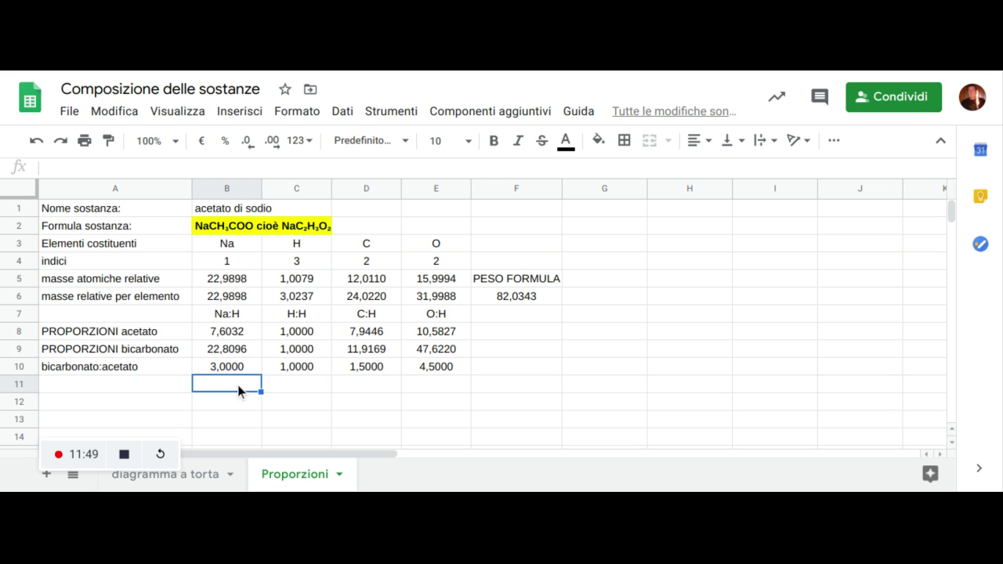
shift+click(430, 383)
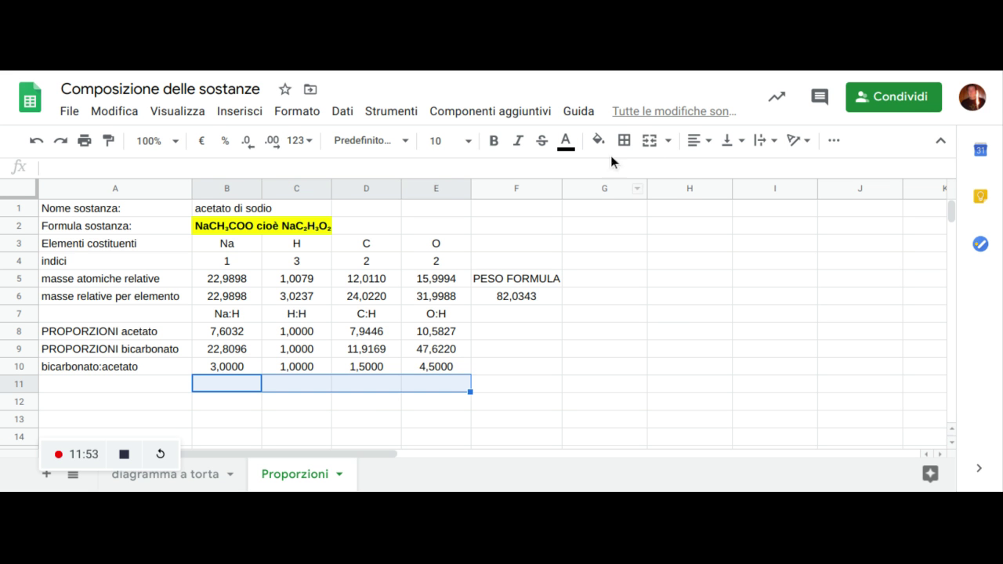
click(700, 141)
click(716, 169)
- Enter 3 in B11 as the simplified sodium ratio
click(239, 379)
text(1)
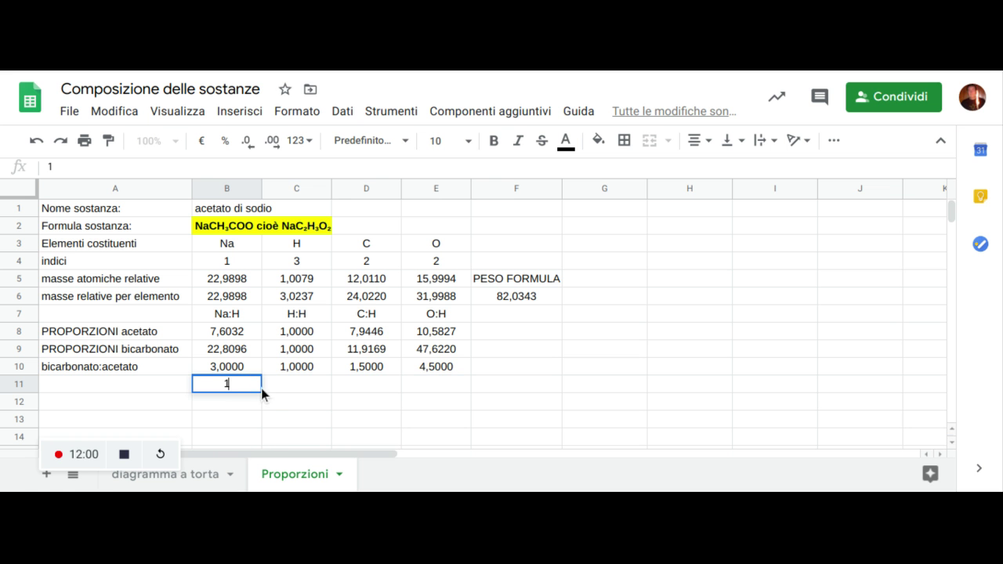
key(BackSpace)
text(2)
key(BackSpace)
text(3)
key(Tab)
- Reduce the number format of B11 to a whole number without decimal places
click(227, 384)
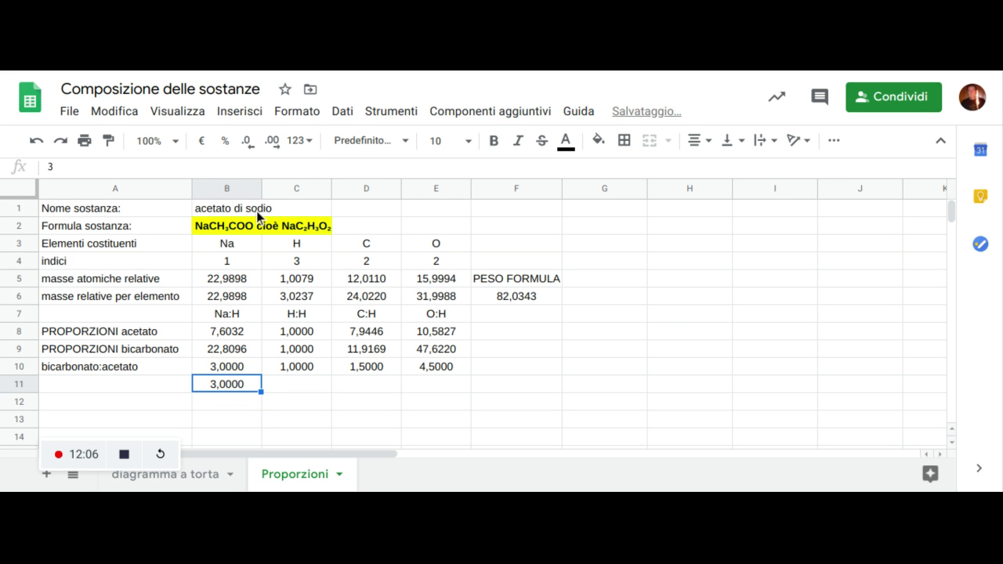
click(247, 149)
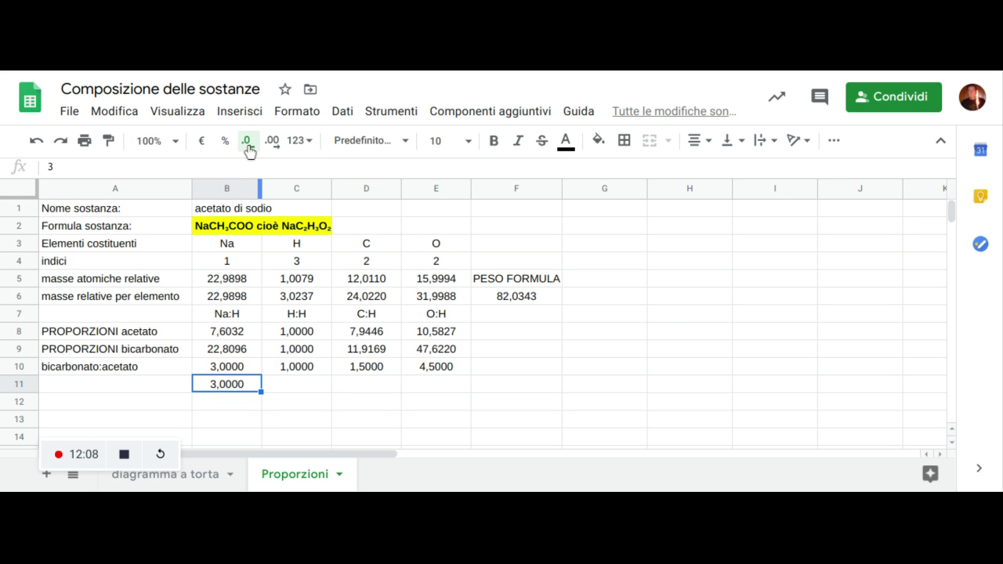
click(247, 142)
click(247, 142)
click(247, 142)
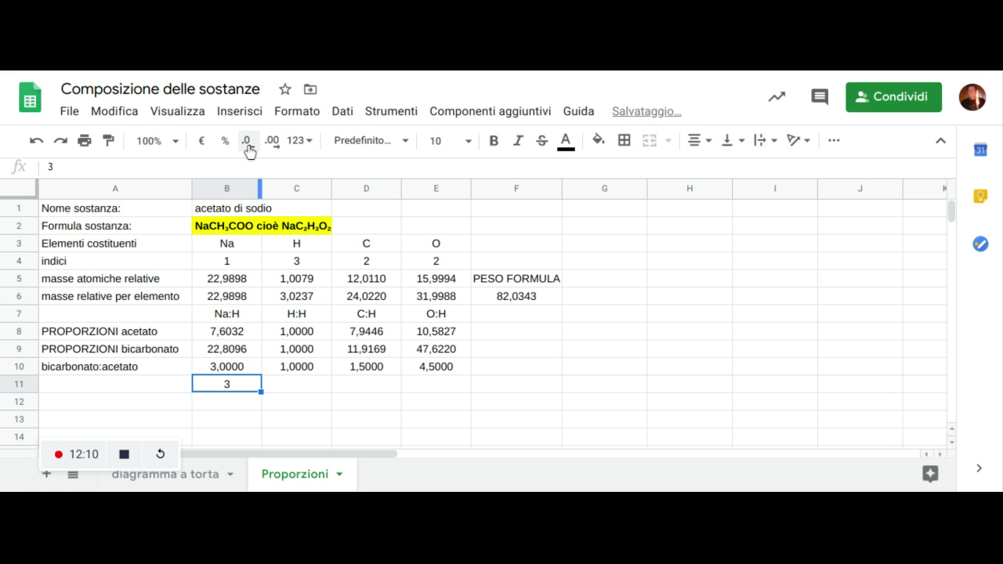
- Enter 3/2 in D11 as the simplified carbon ratio
click(313, 386)
click(376, 384)
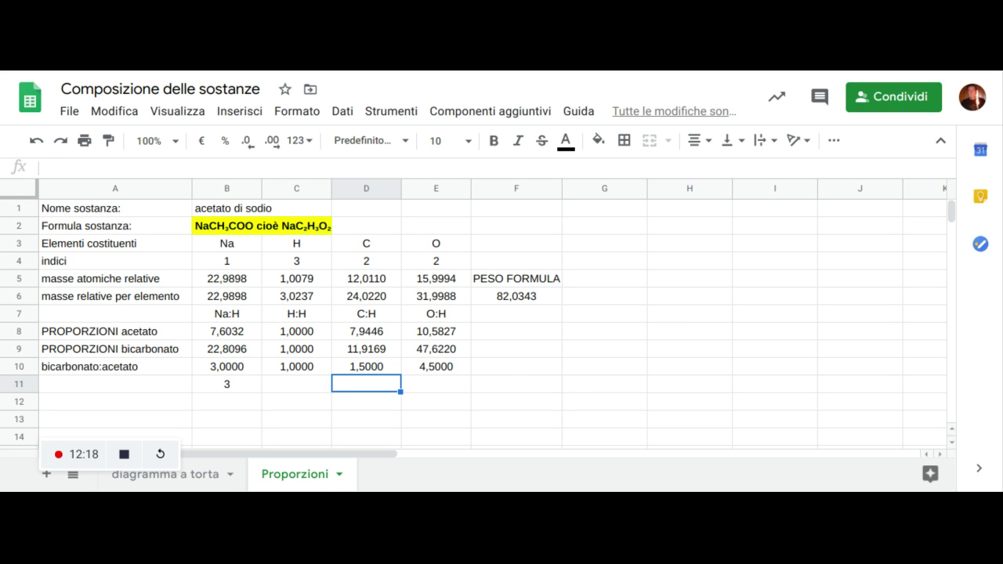
text(3/)
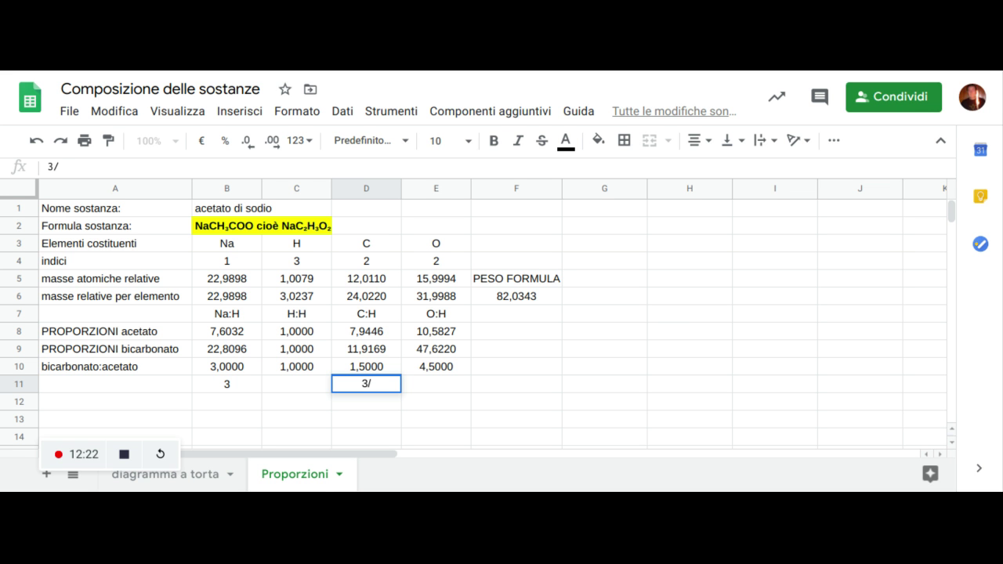
text(2)
key(Return)
click(365, 383)
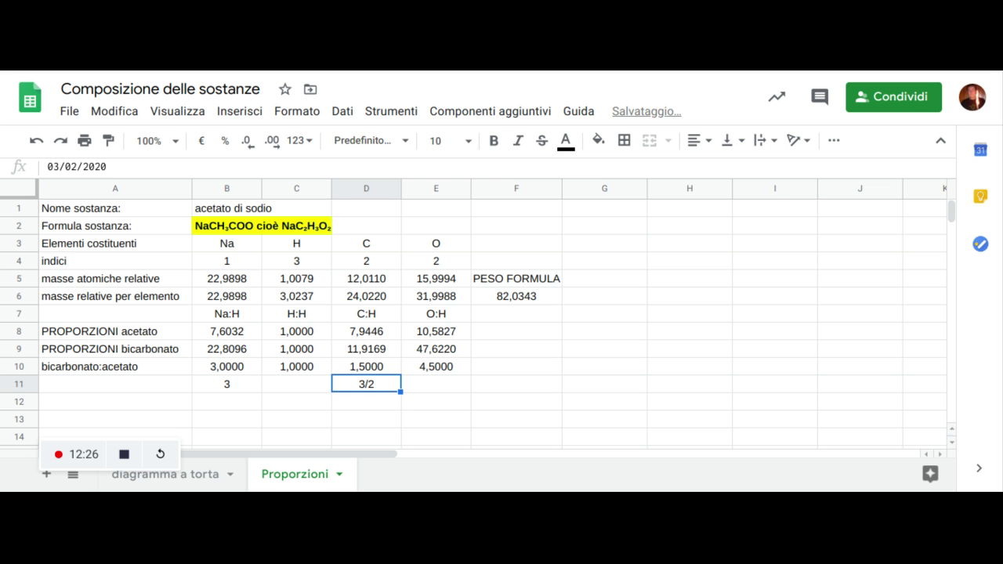
- Enter 9/2 in E11 as the simplified oxygen ratio
click(435, 383)
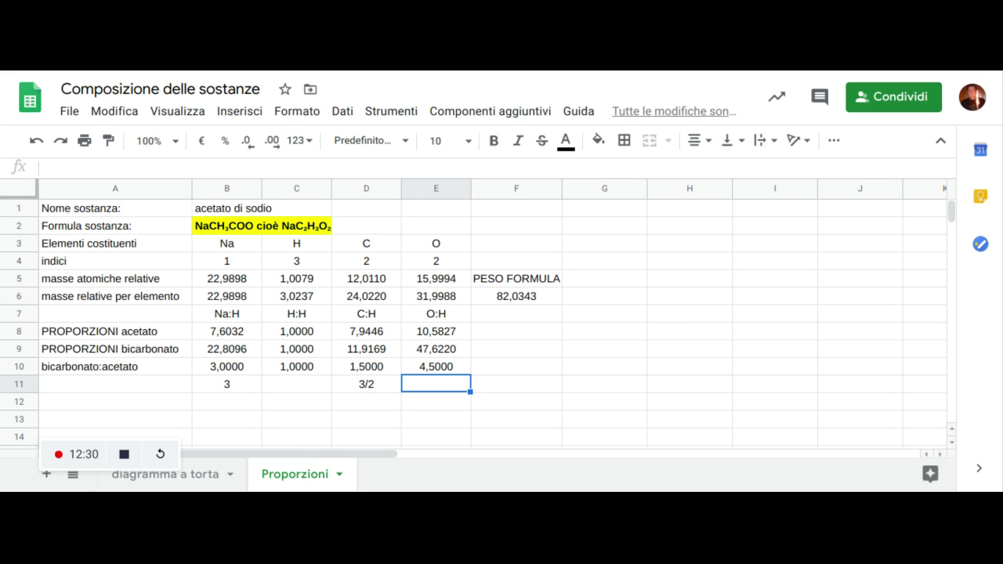
text(9/2)
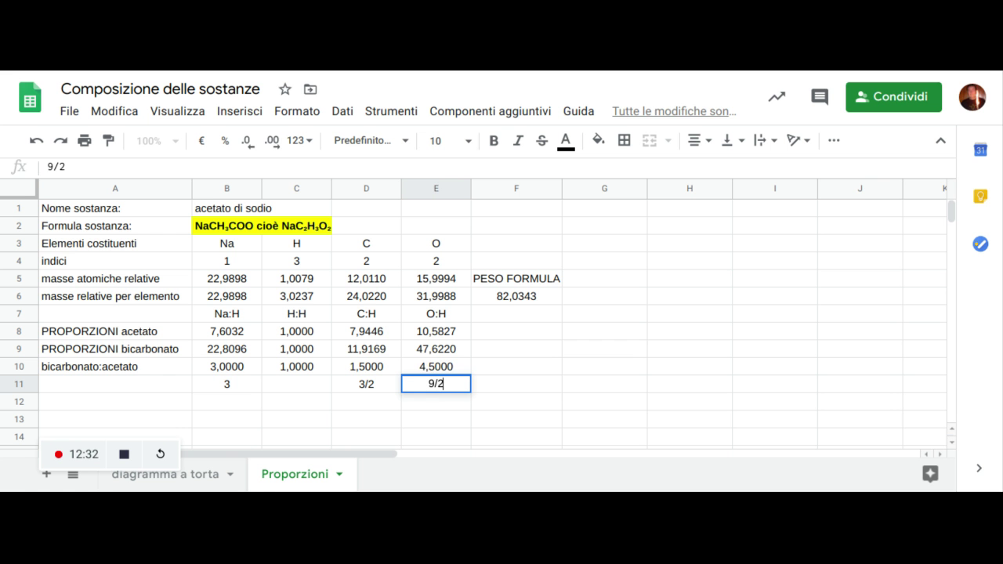
key(Tab)
key(Left)
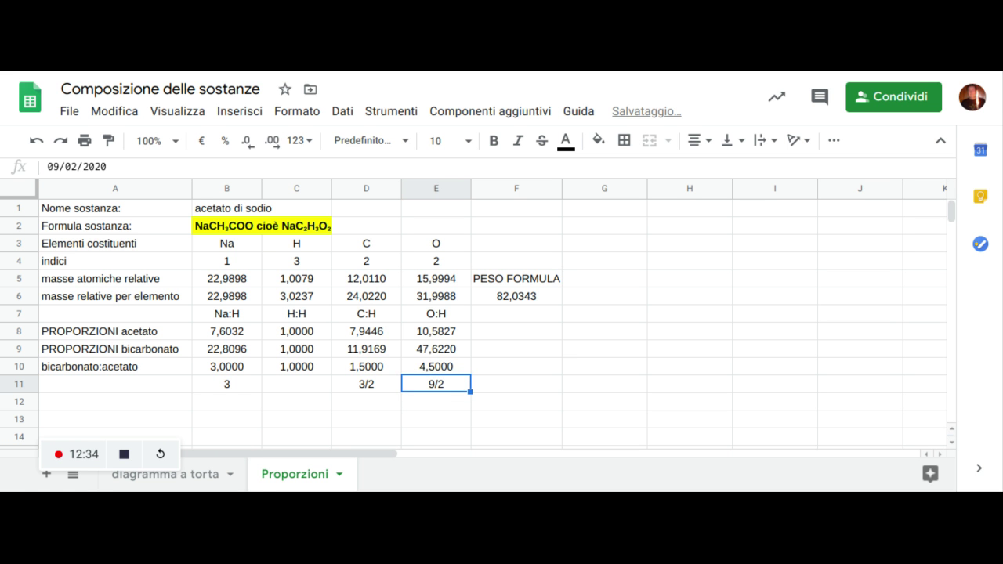
- Review the simplified ratios in row 11 against the decimal ratios in row 10
key(Left)
key(Left)
click(116, 383)
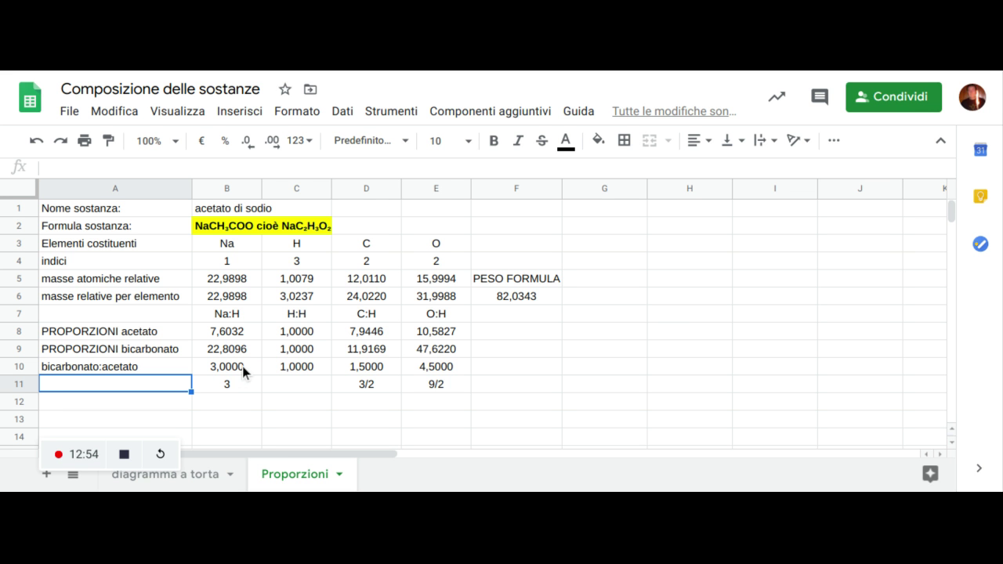
click(375, 386)
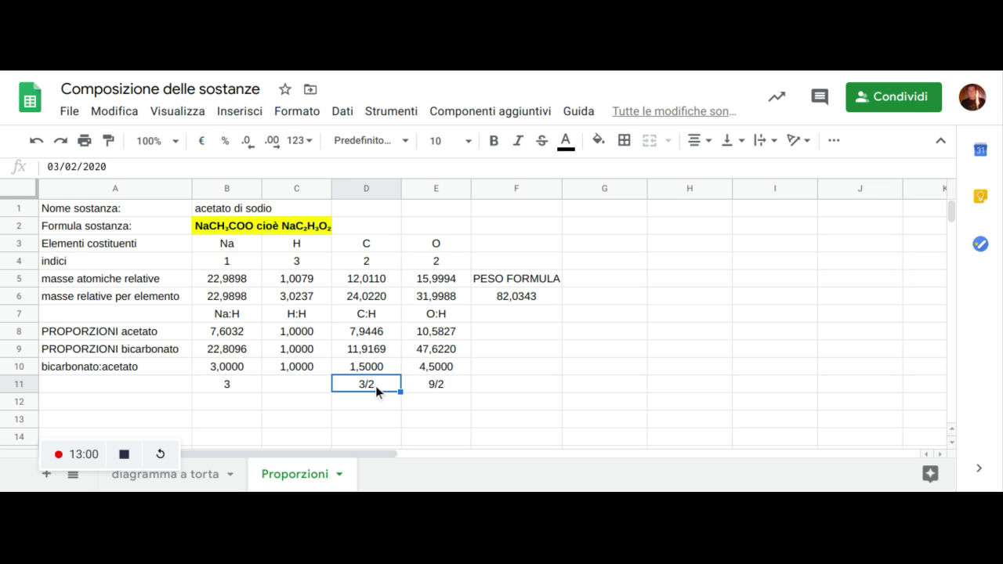
click(439, 384)
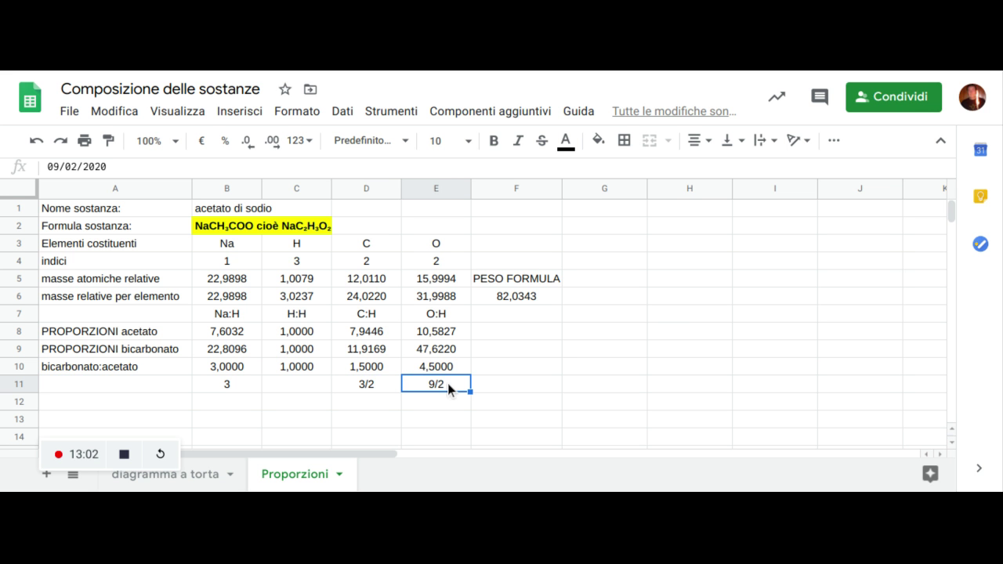